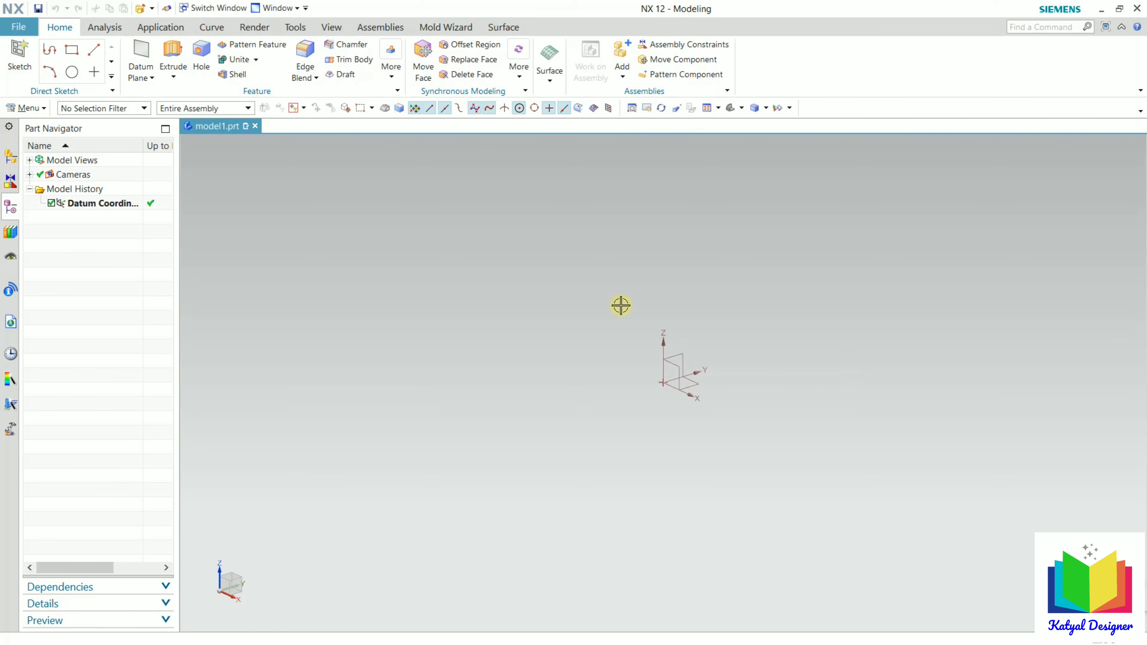
# Open the part file part_navigator_1 from the part navigator folder
pyautogui.click(17, 28)
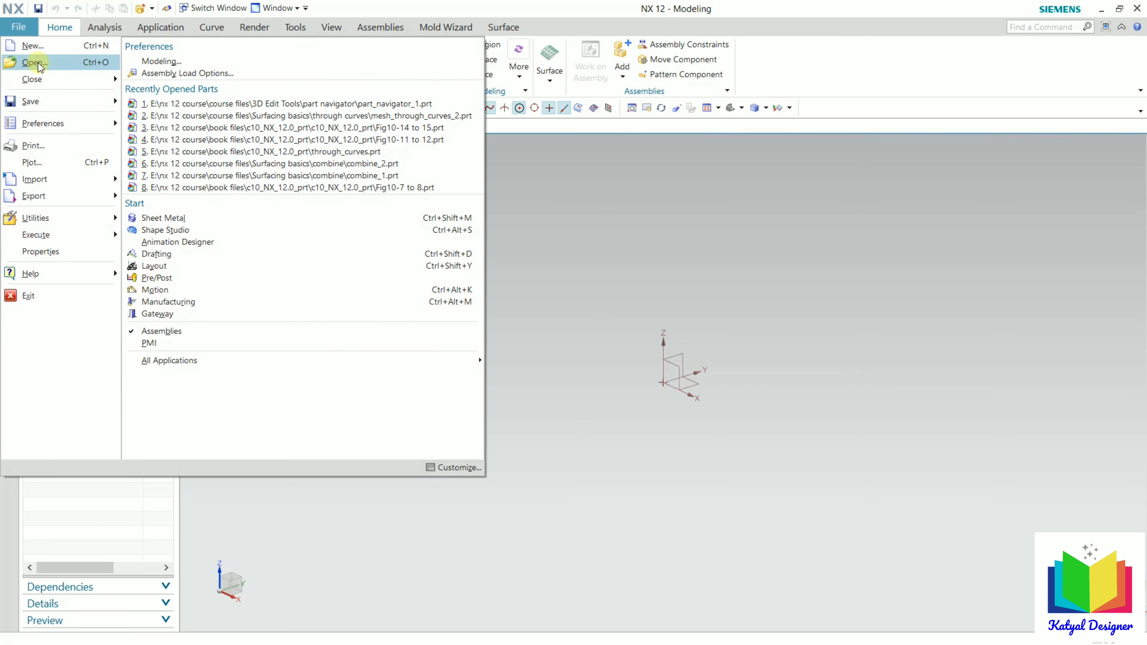
pyautogui.click(37, 63)
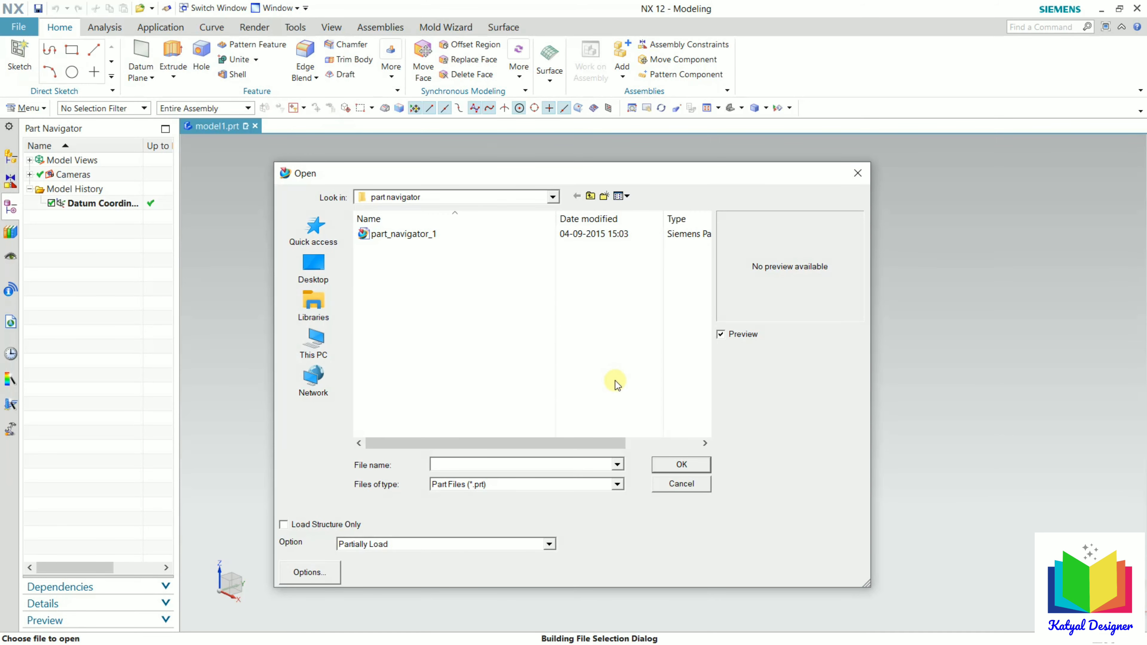
pyautogui.click(416, 235)
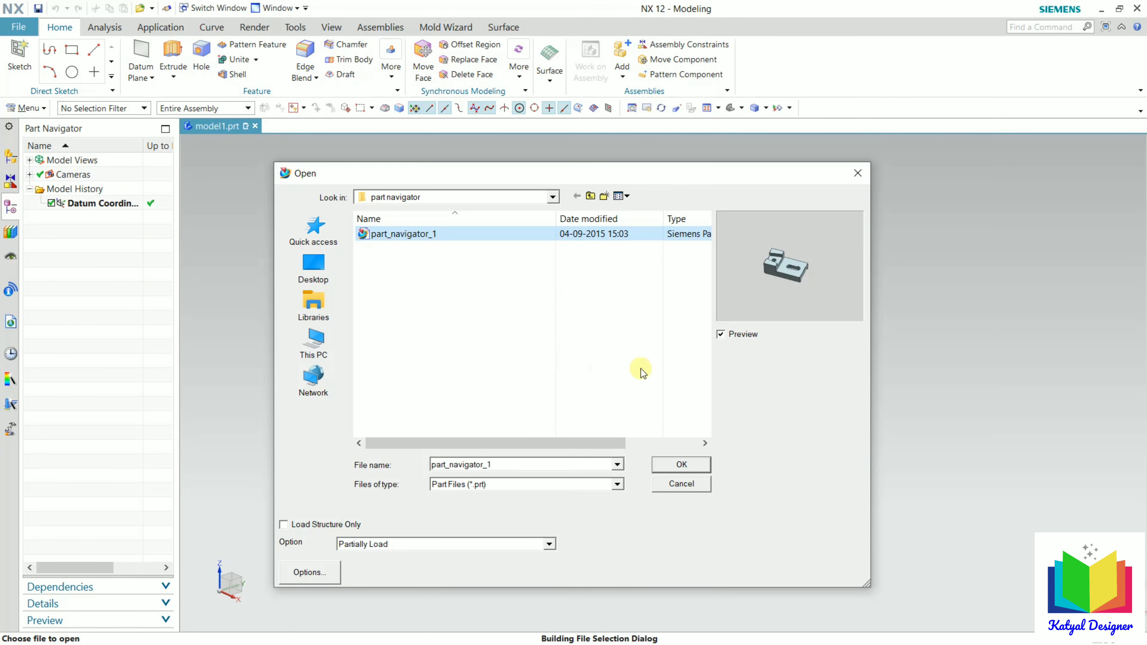
pyautogui.click(673, 466)
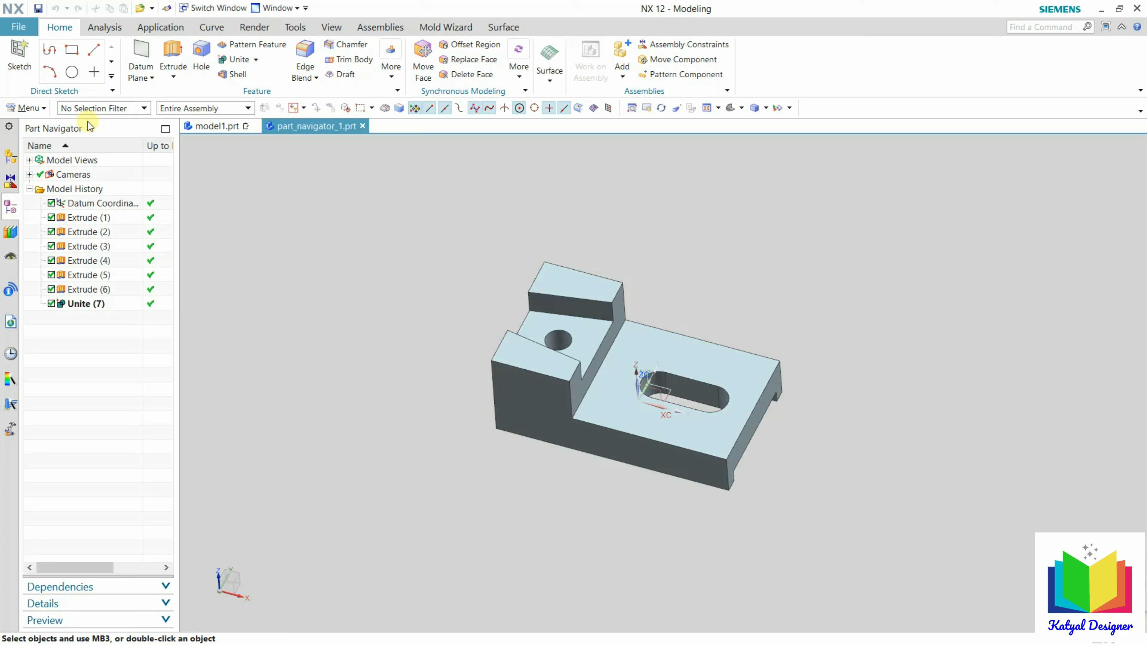
# Look at the Constraint Navigator, return to the Part Navigator and expand the Model Views group
pyautogui.click(10, 179)
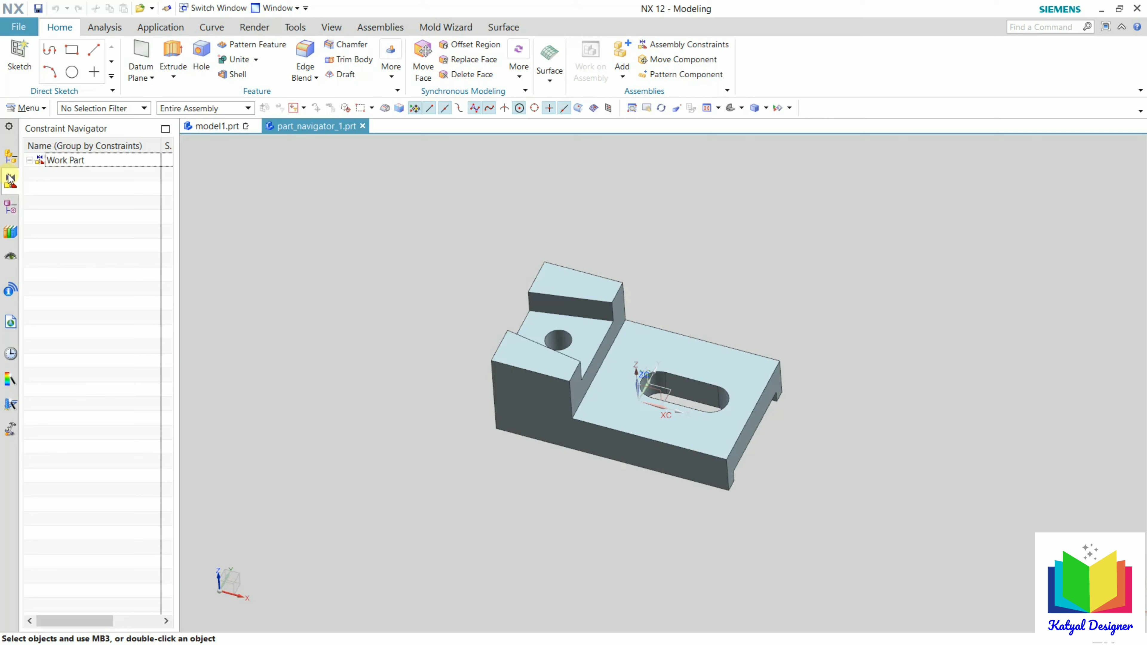
pyautogui.click(9, 208)
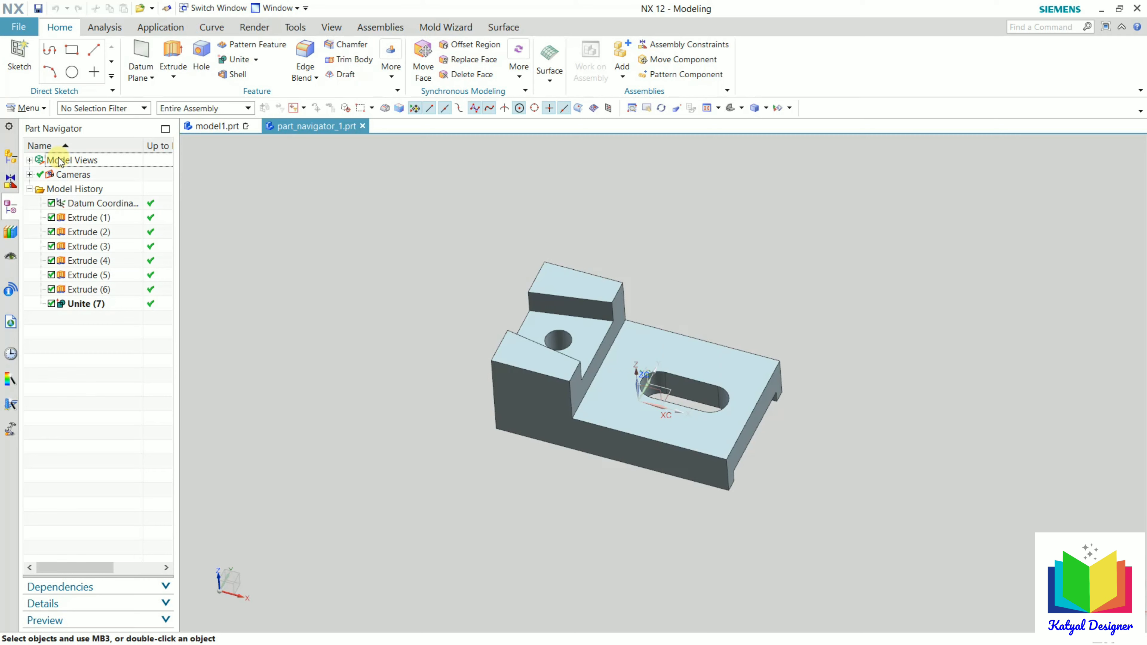
pyautogui.click(30, 161)
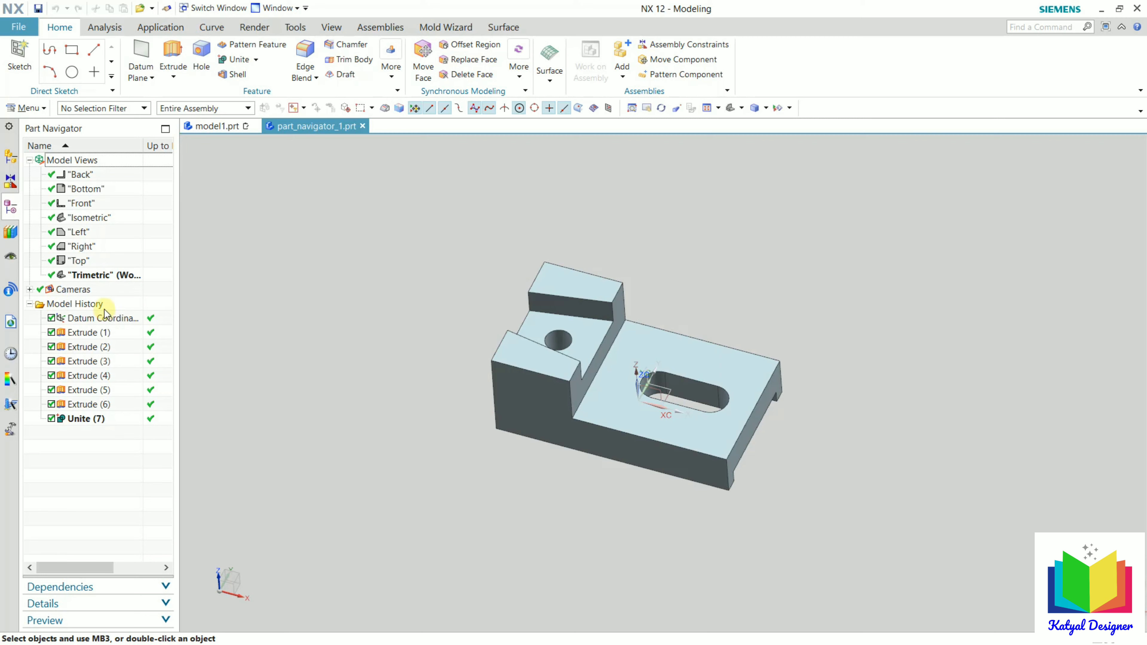
# Highlight the datum coordinate system, Extrude (1), and Extrude (1) together with Extrude (3) to identify their geometry, and clear the selection
pyautogui.click(108, 318)
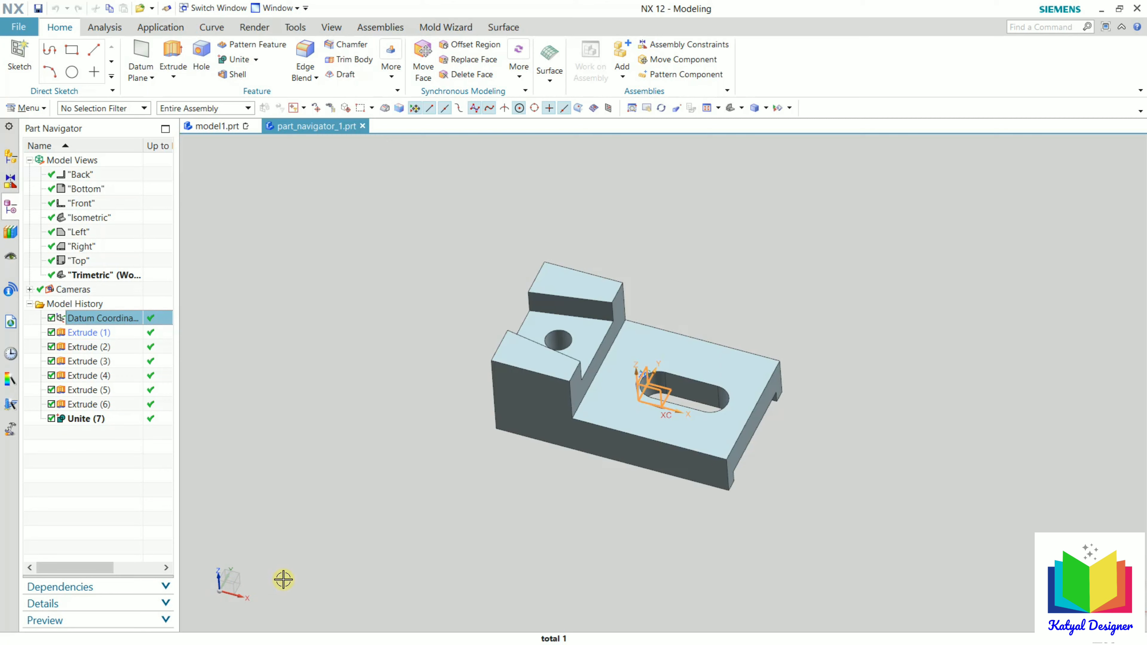
pyautogui.press('Escape')
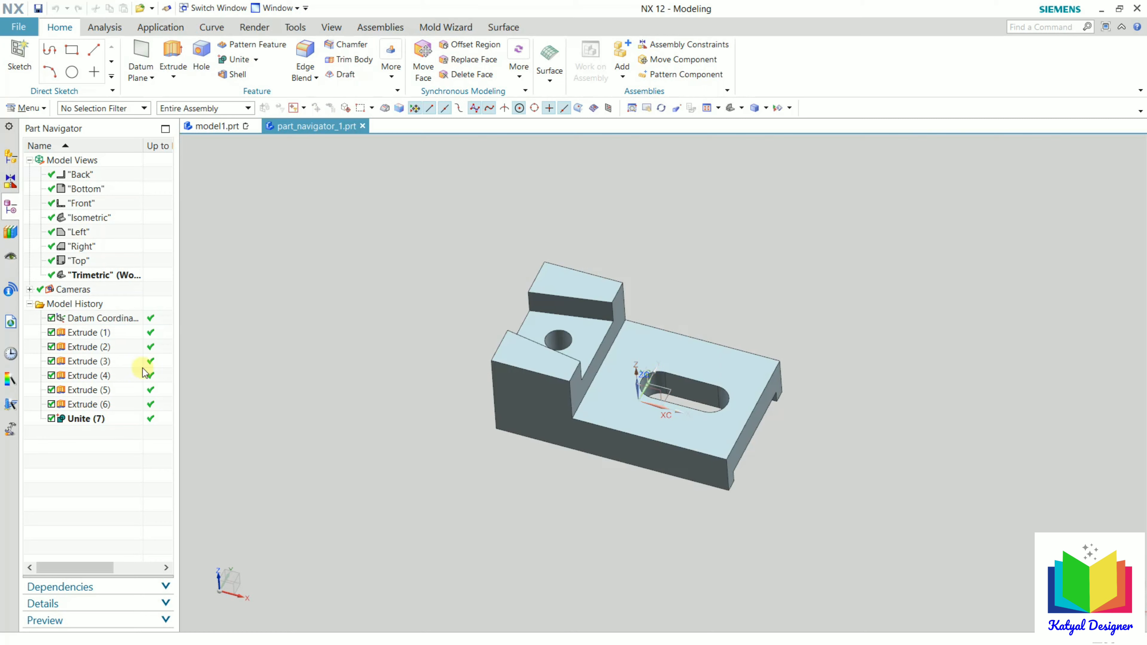
pyautogui.click(89, 334)
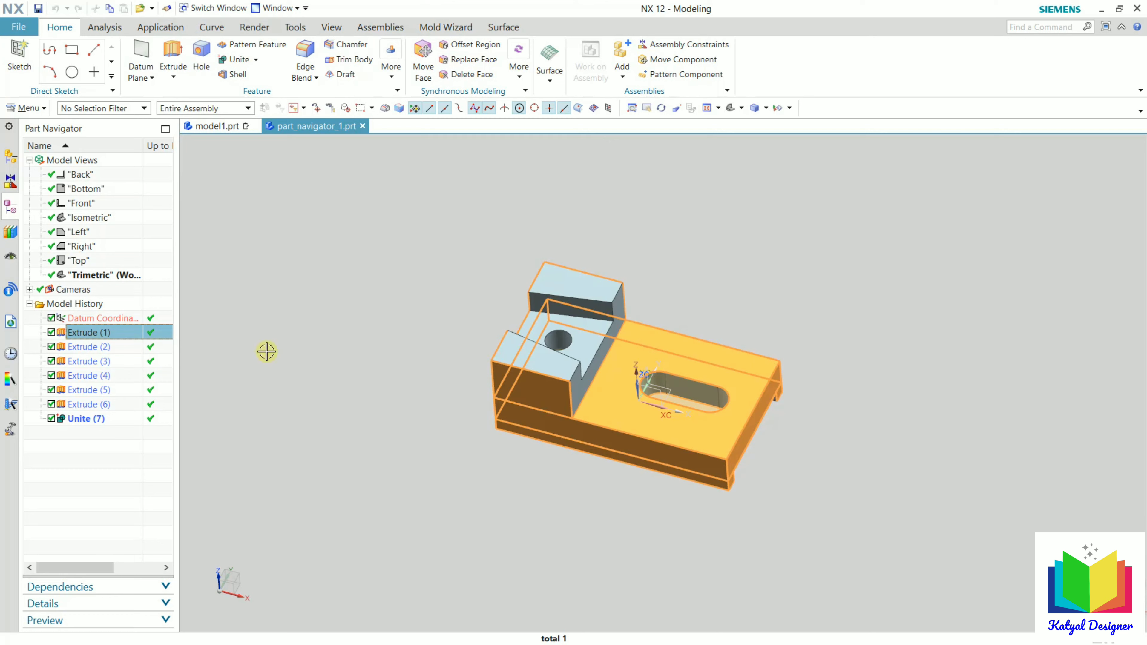
pyautogui.press('Escape')
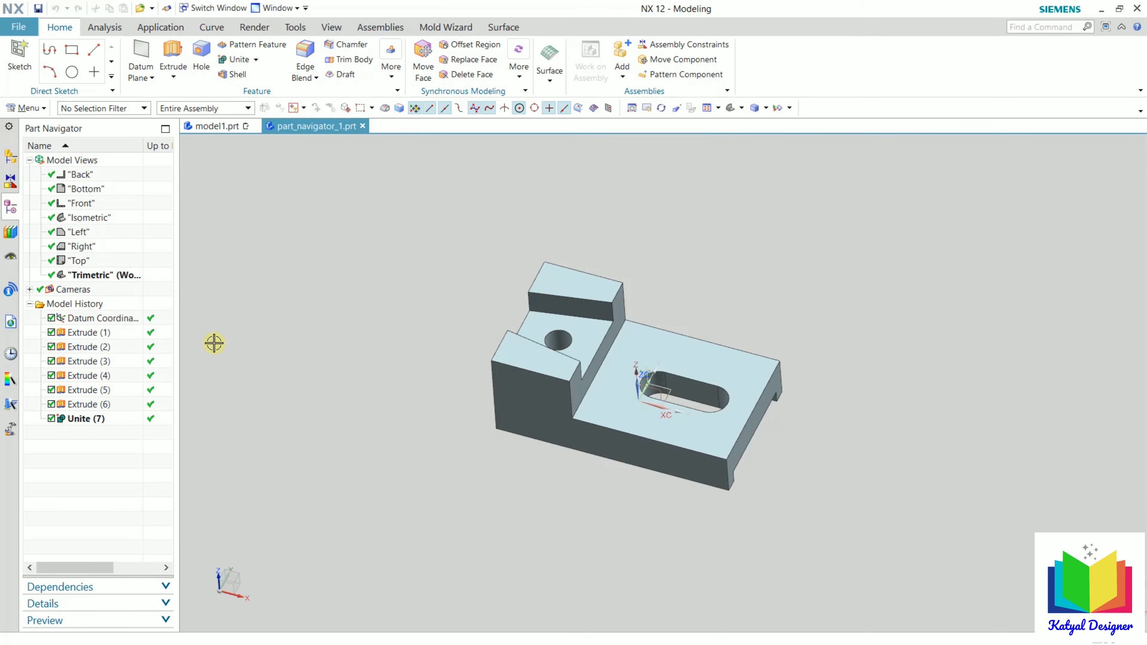
pyautogui.click(88, 332)
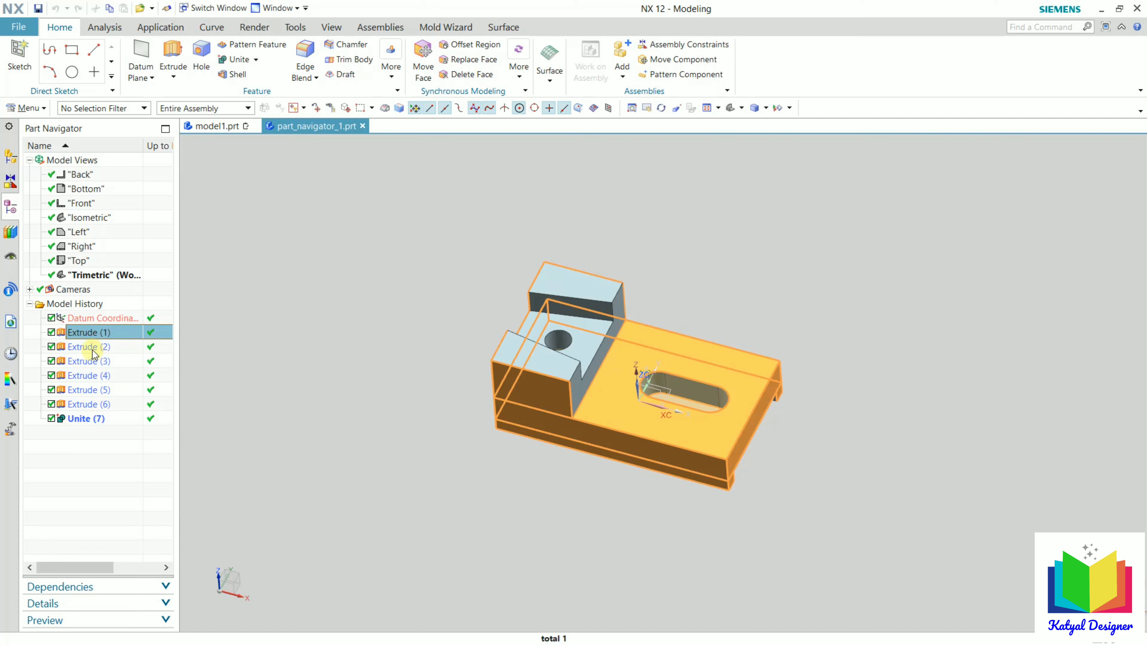
pyautogui.keyDown('ctrl'); pyautogui.click(88, 361); pyautogui.keyUp('ctrl')
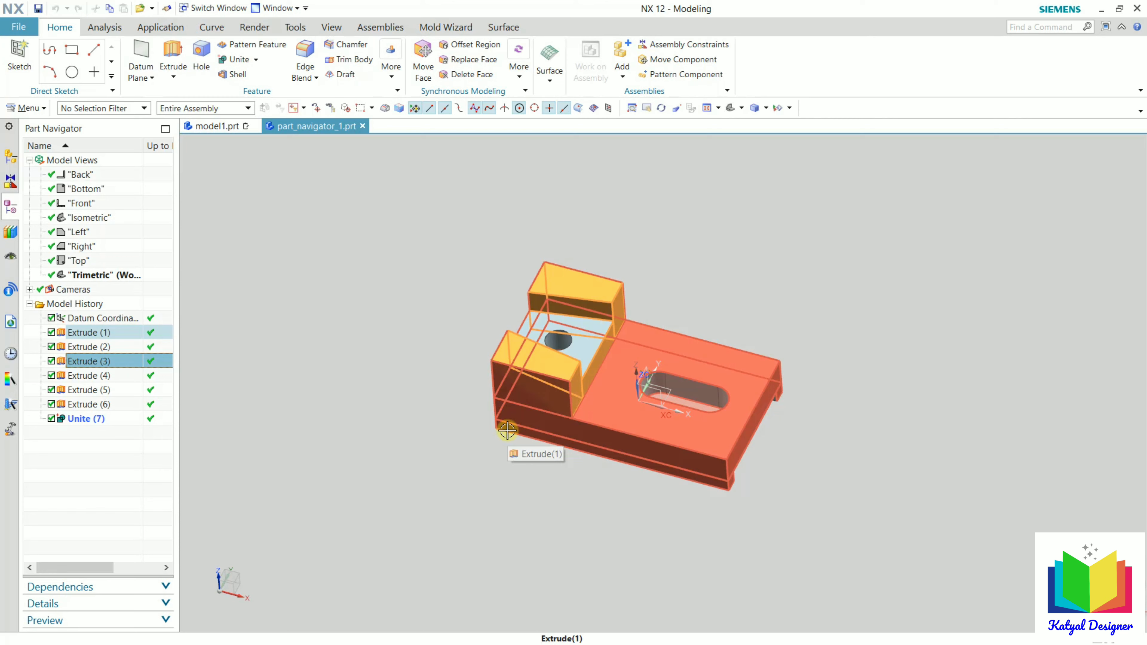
pyautogui.click(366, 403)
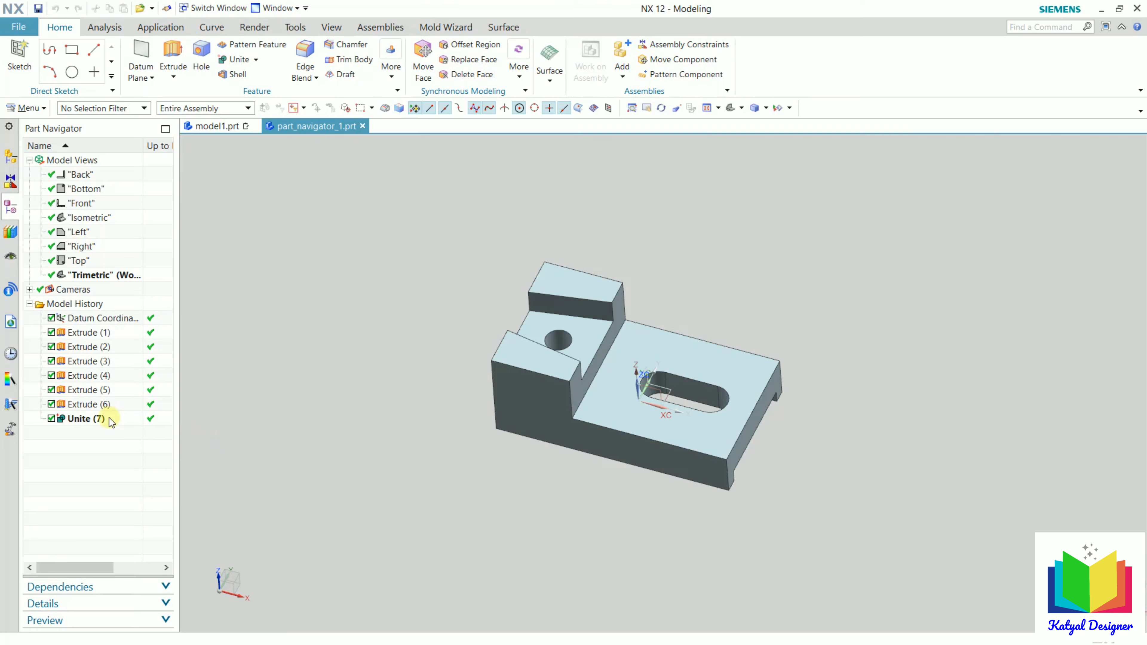
# Rename the Extrude (6) feature as slot_cut
pyautogui.click(91, 404)
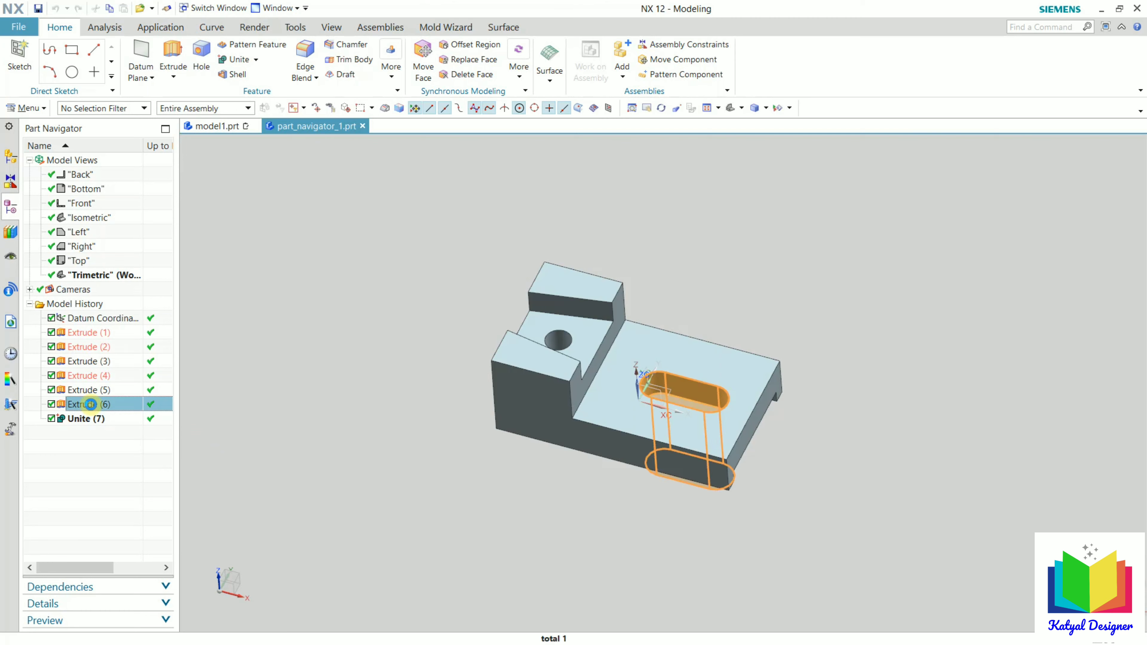
pyautogui.rightClick(91, 404)
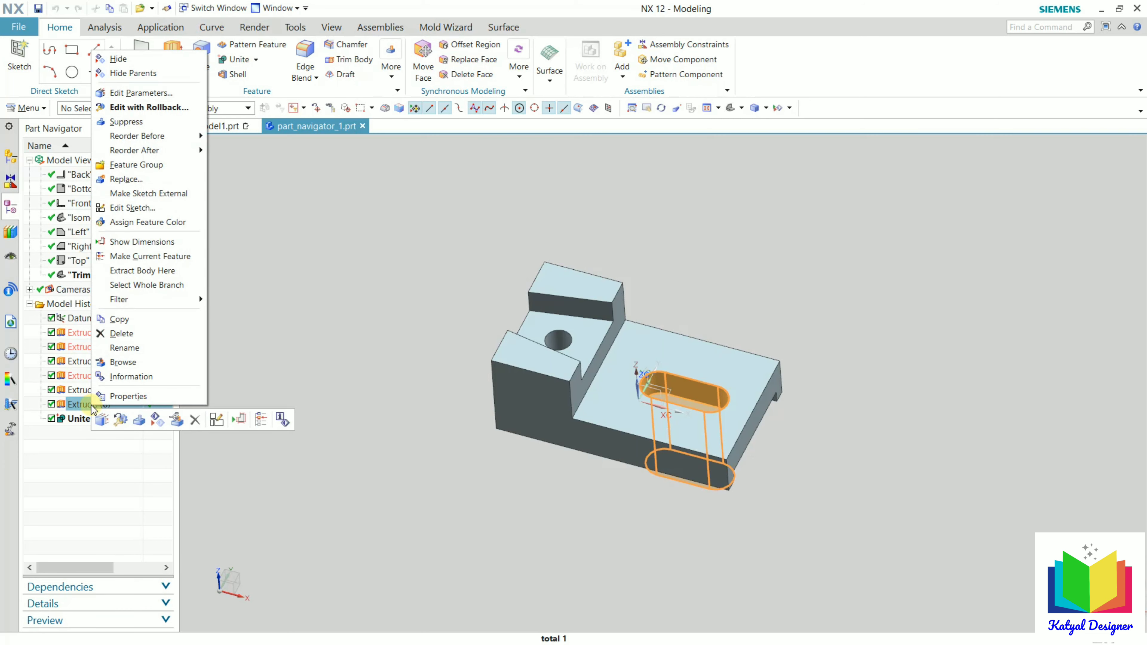
pyautogui.click(140, 352)
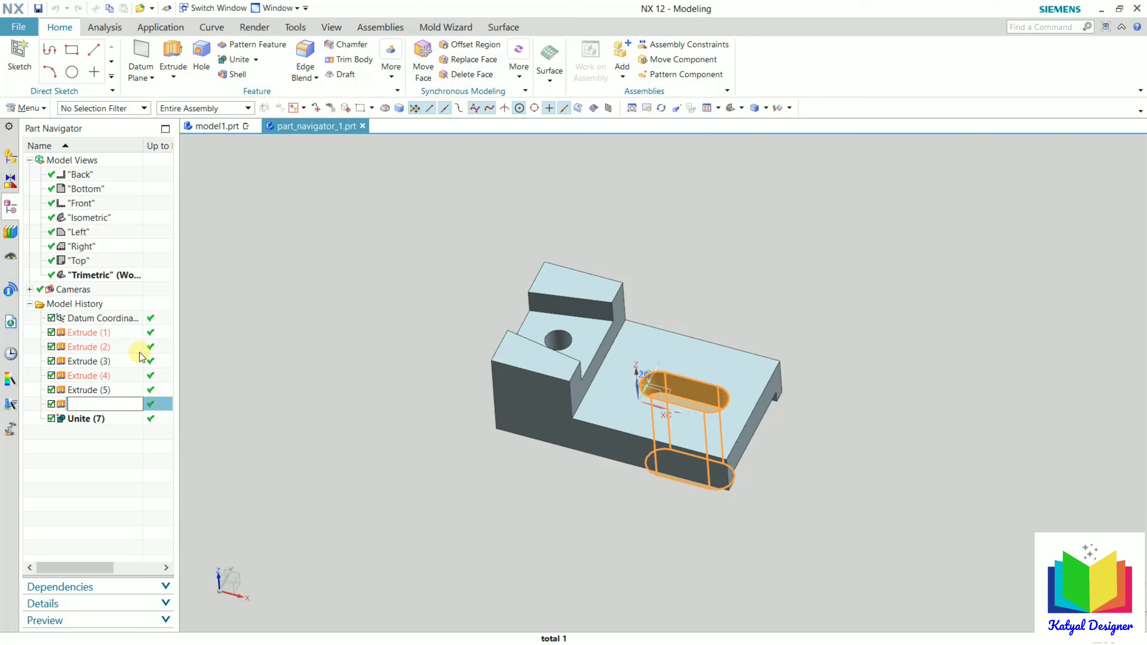
pyautogui.write('slot_cut')
pyautogui.click(380, 409)
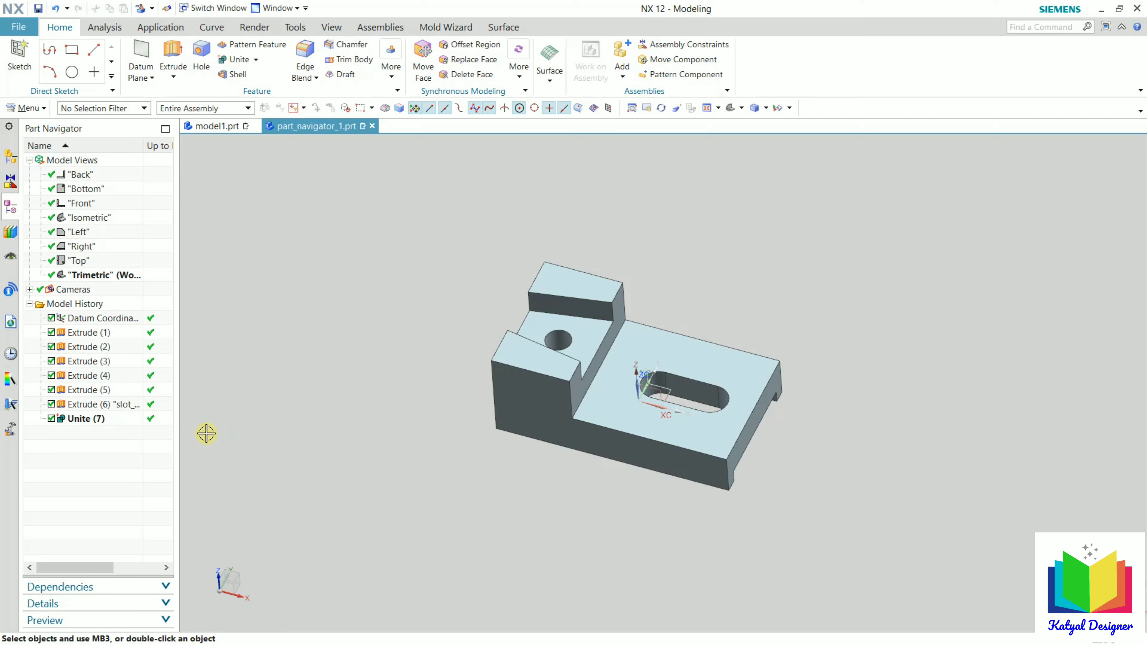
# Review the extrude parameters of the slot_cut feature with Edit Parameters, and close them without changes
pyautogui.click(93, 405)
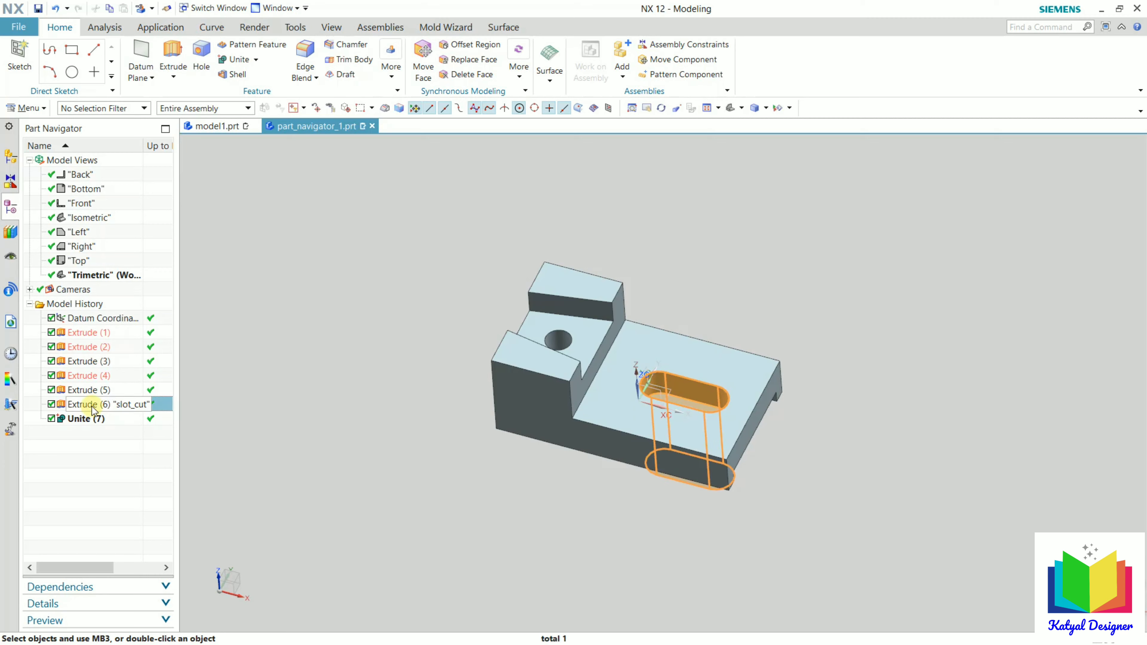
pyautogui.rightClick(91, 406)
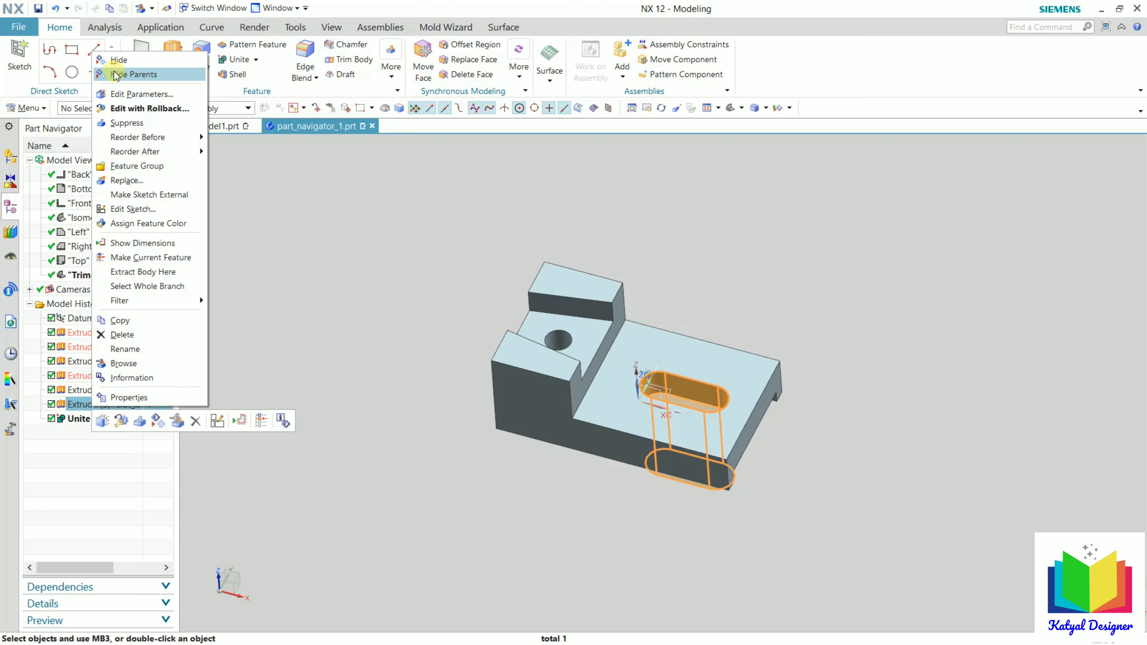
pyautogui.click(131, 97)
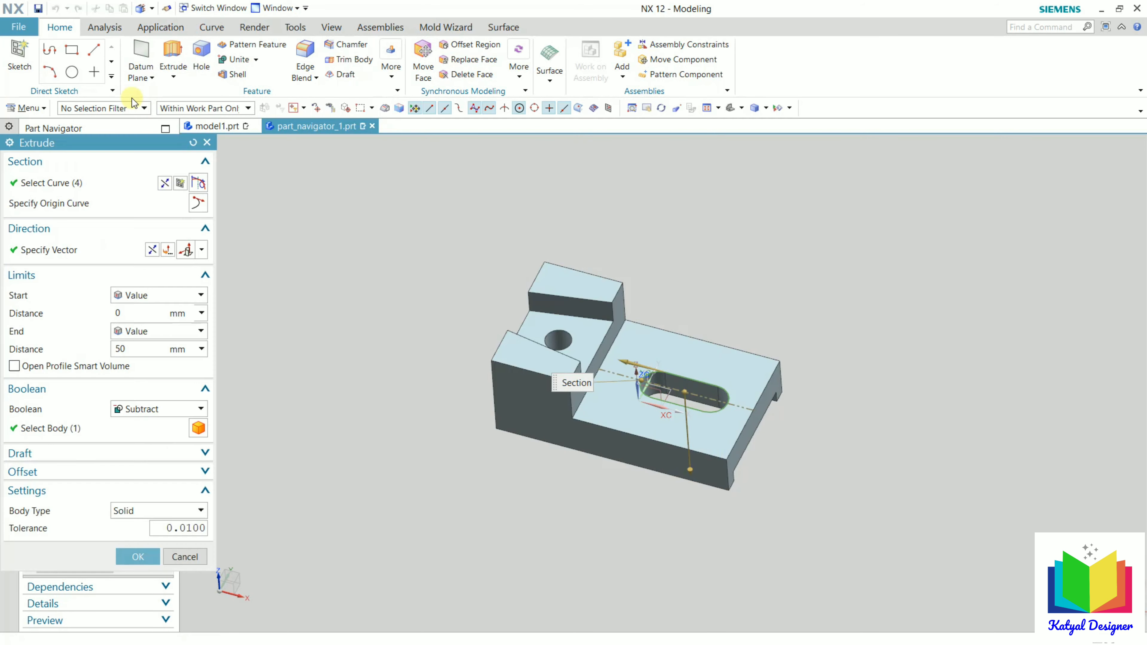
pyautogui.moveTo(79, 142); pyautogui.dragTo(239, 162)
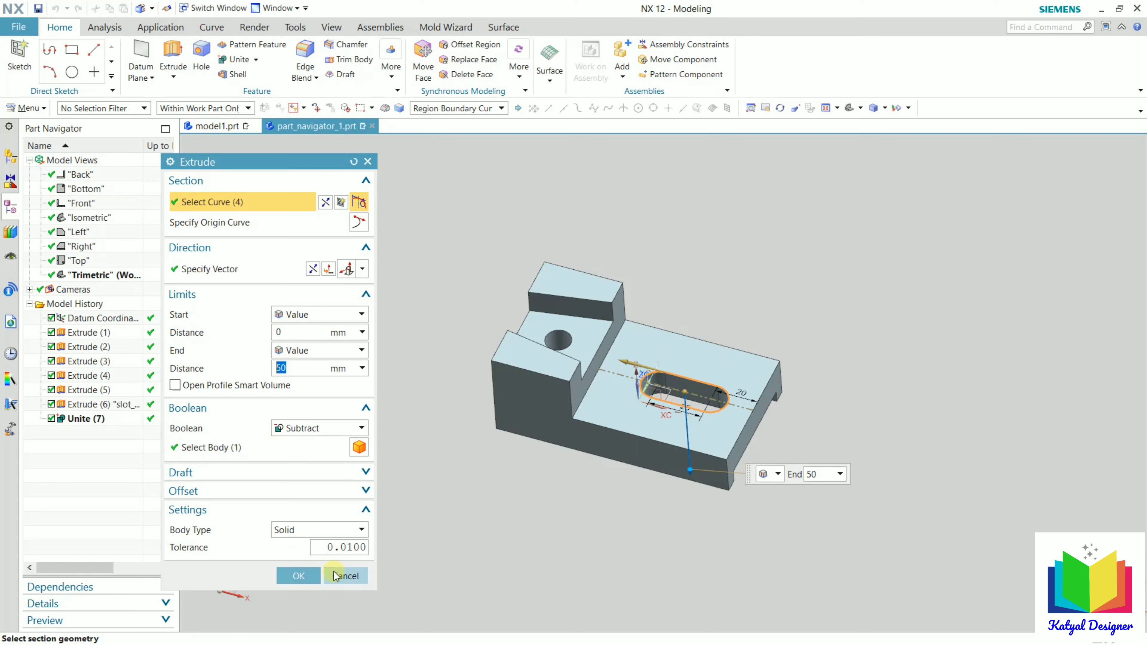
pyautogui.click(346, 576)
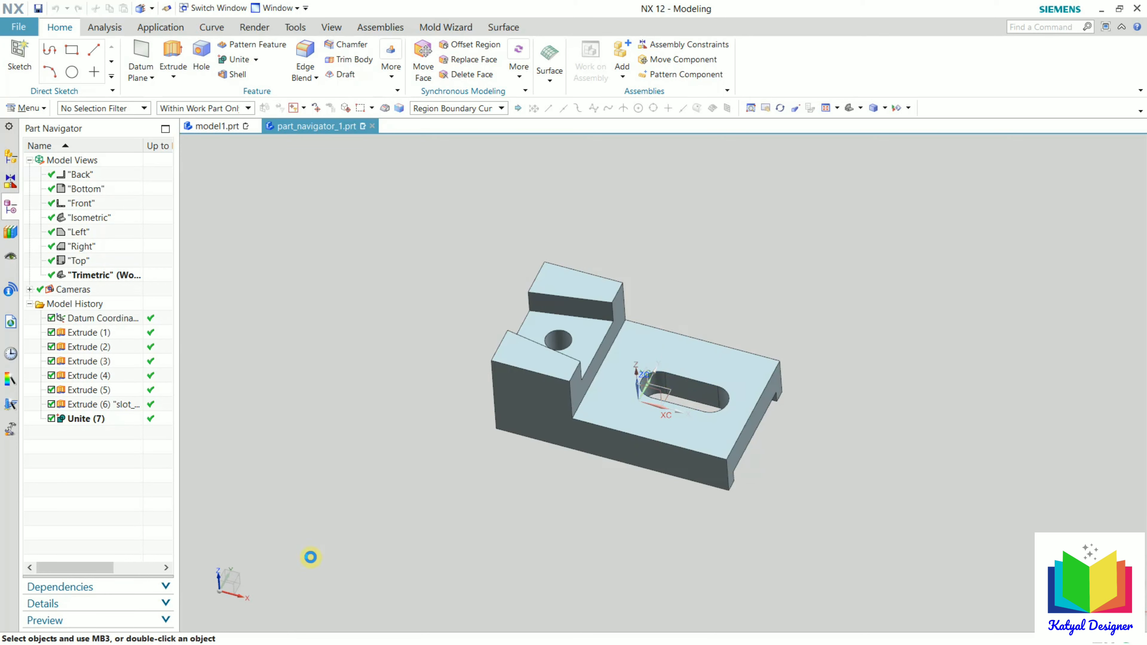
pyautogui.click(96, 410)
pyautogui.rightClick(95, 409)
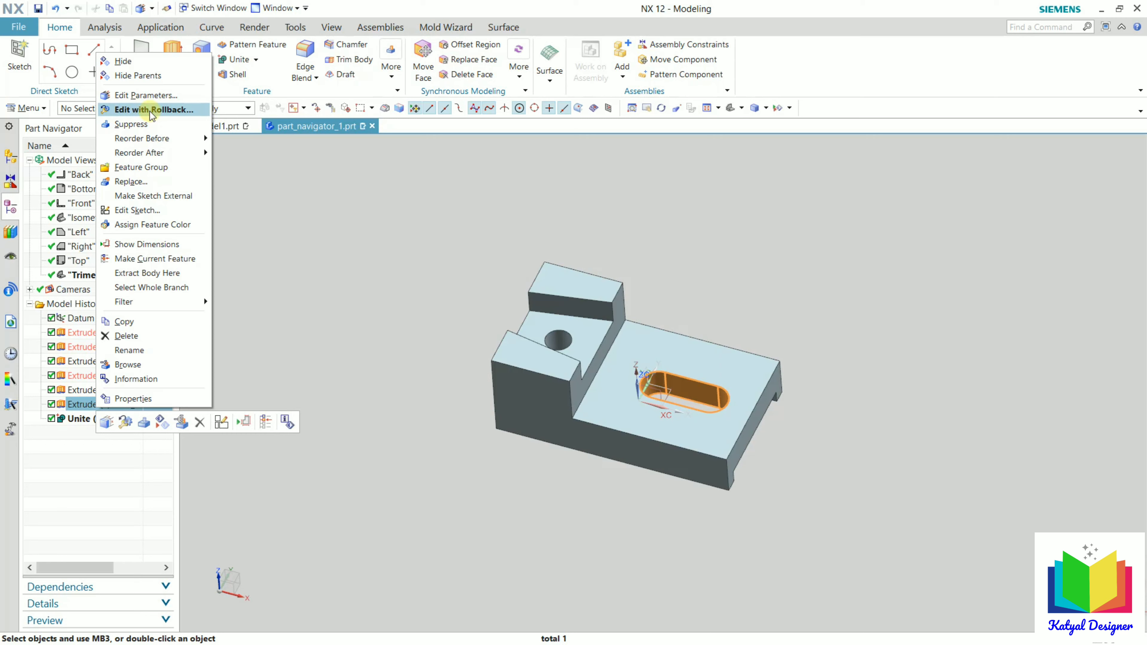
pyautogui.click(351, 326)
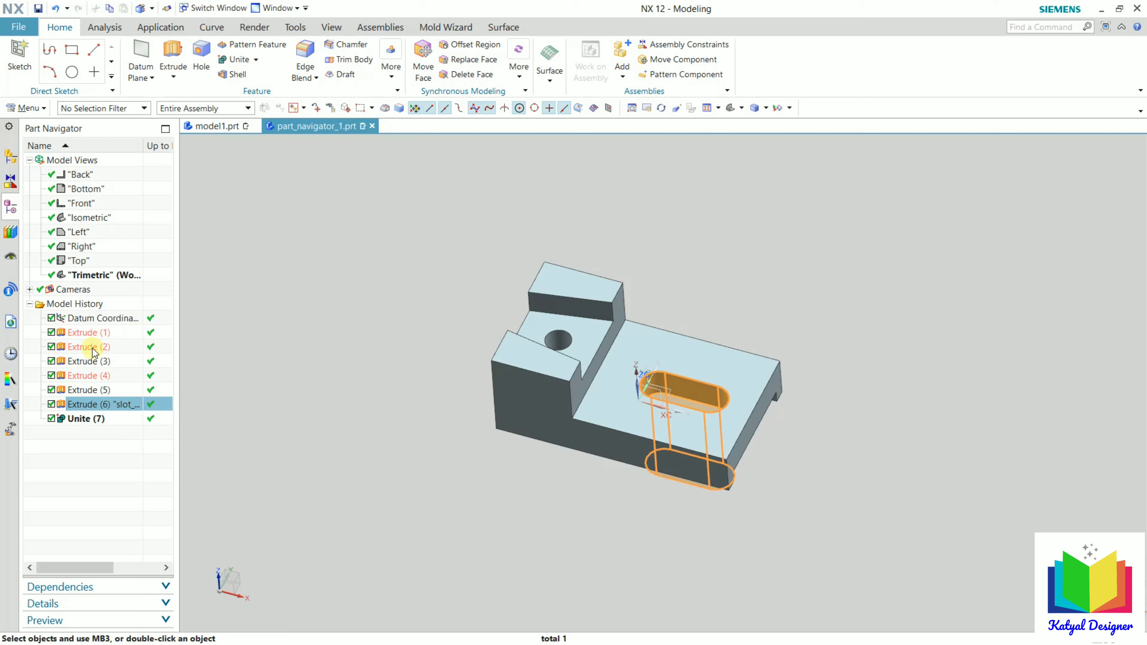
# Review the base block's Extrude (1) settings with Edit Parameters, and close them without changes
pyautogui.click(89, 331)
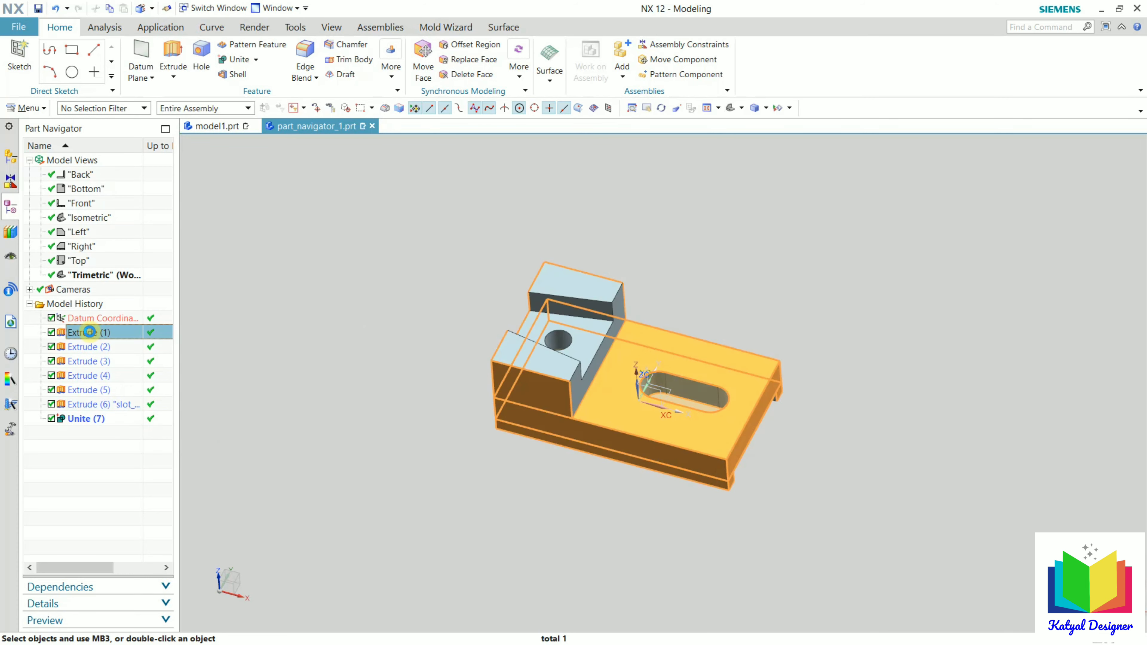
pyautogui.rightClick(89, 332)
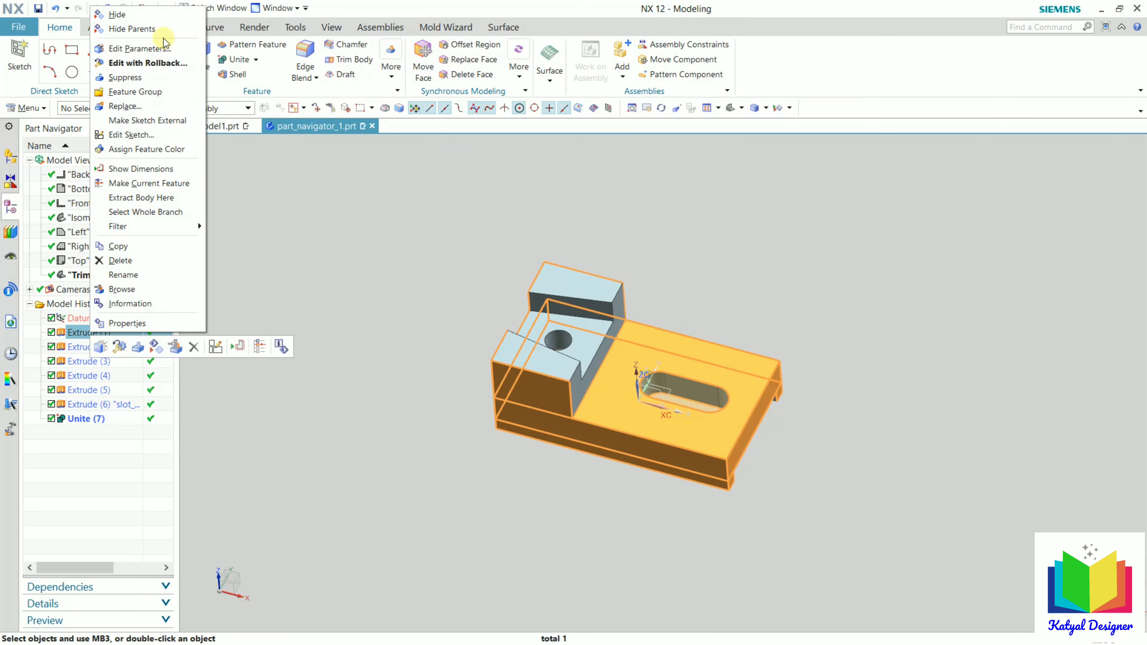
pyautogui.click(158, 53)
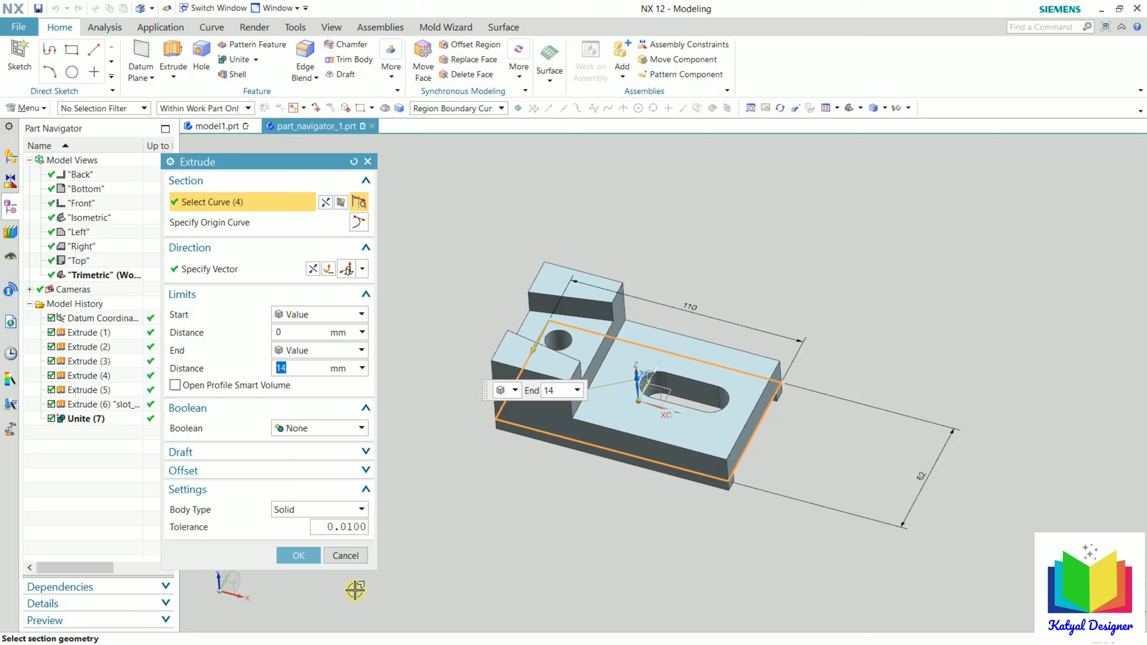
pyautogui.click(355, 555)
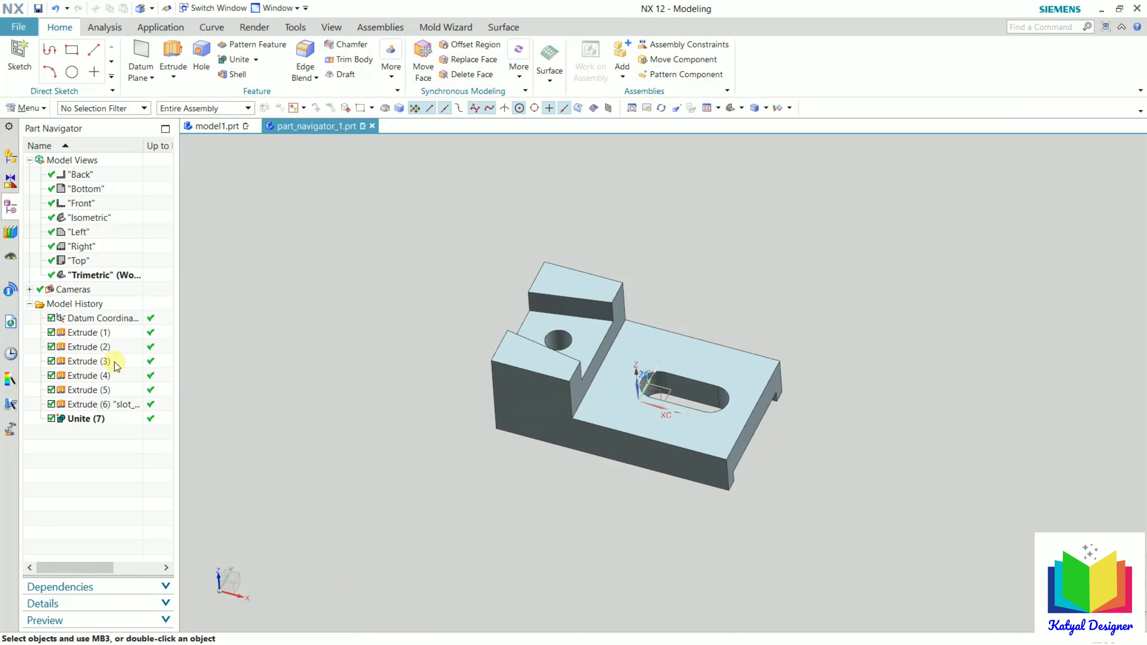
# Review Extrude (1) with Edit with Rollback to see the model at that feature, and cancel the edit
pyautogui.click(84, 331)
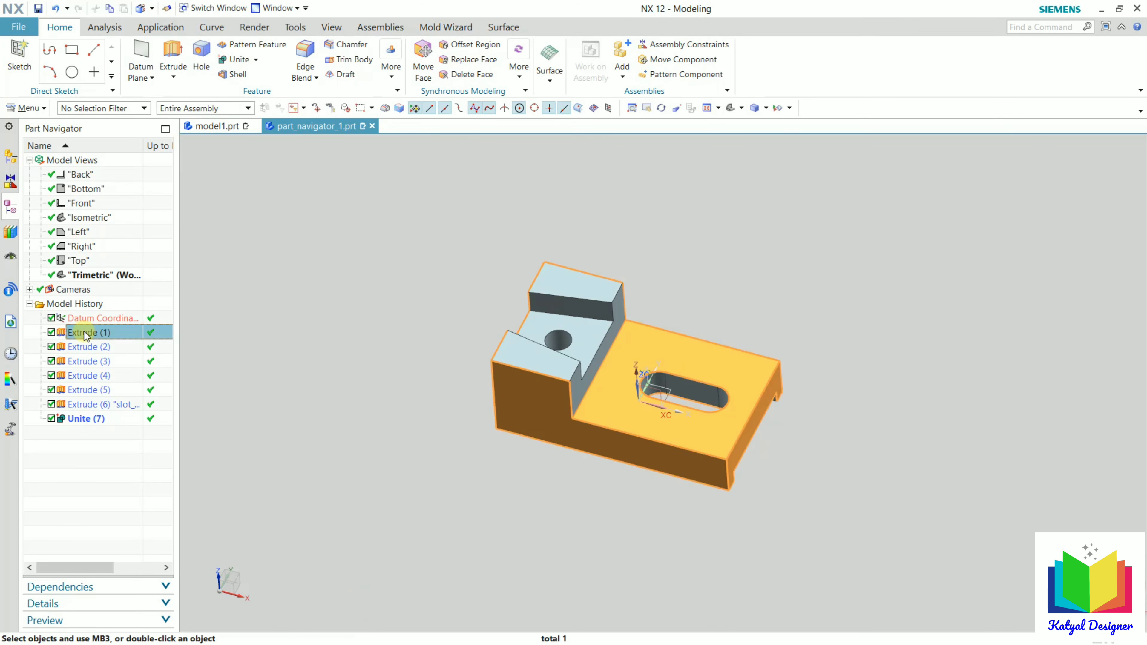
pyautogui.rightClick(85, 332)
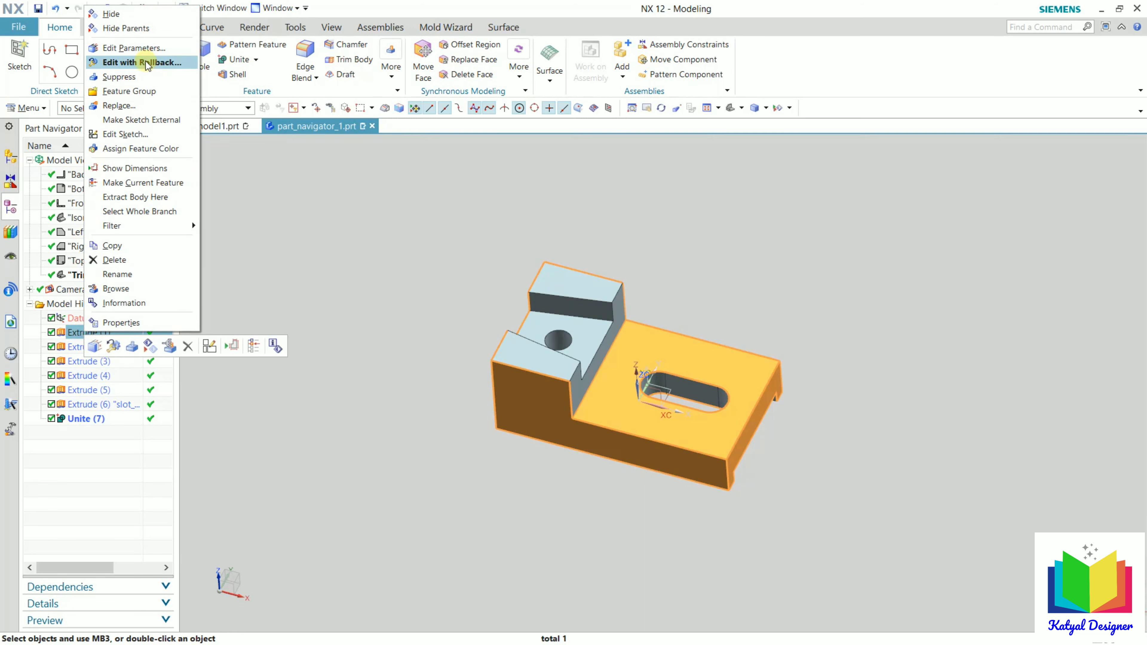
pyautogui.click(140, 63)
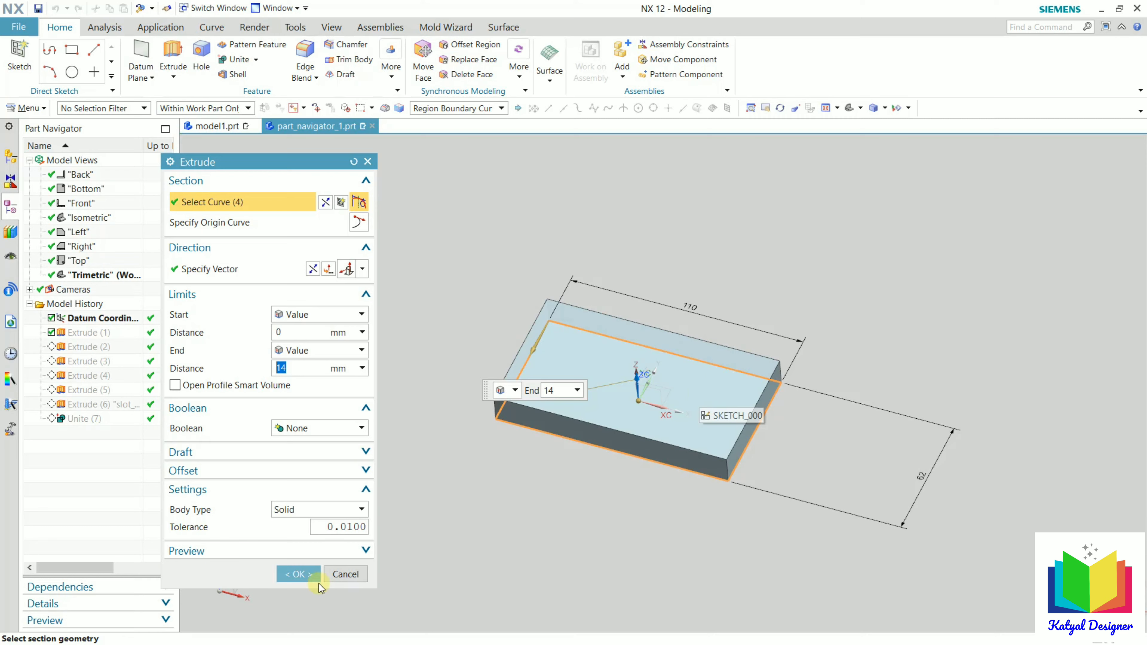
pyautogui.click(346, 575)
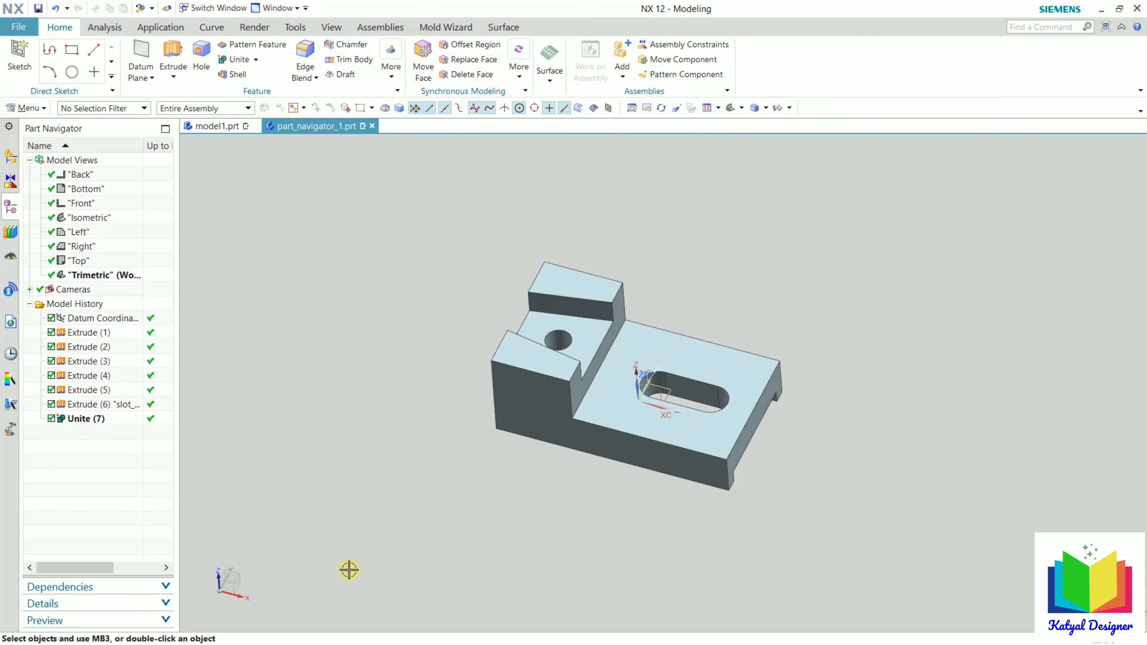
pyautogui.click(88, 333)
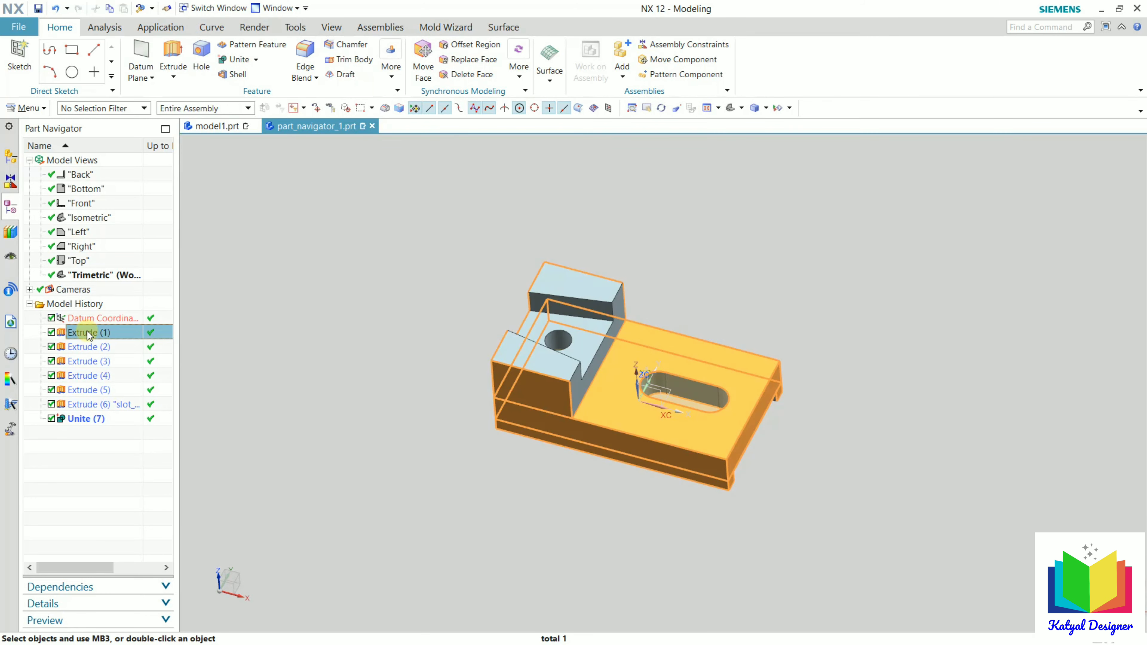
pyautogui.rightClick(86, 332)
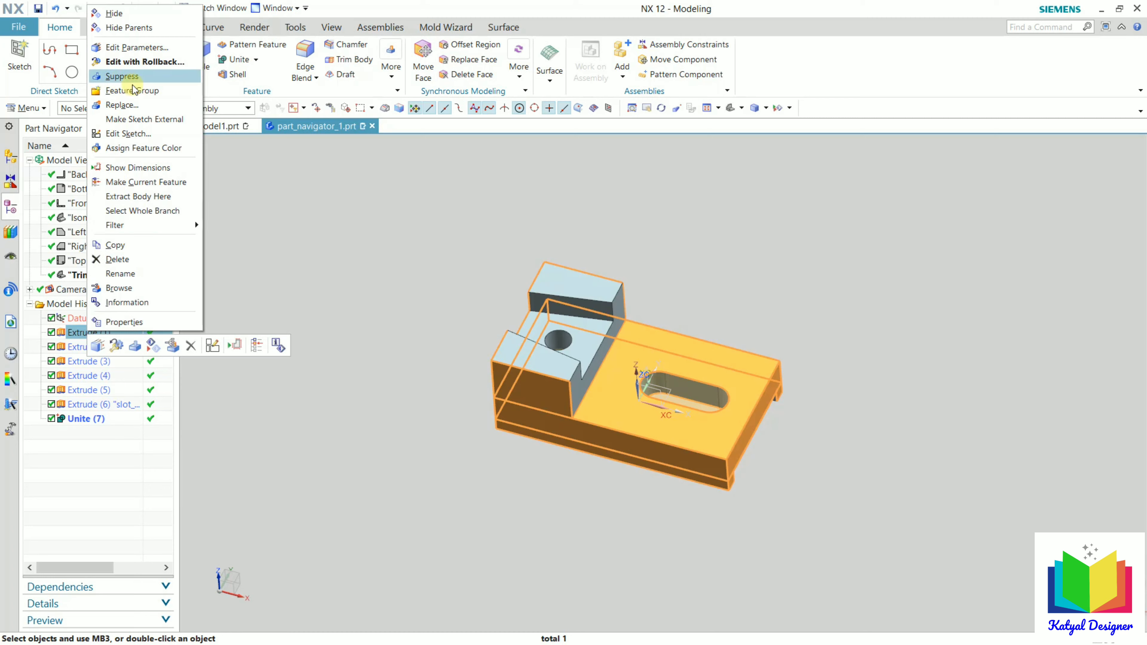
pyautogui.click(366, 264)
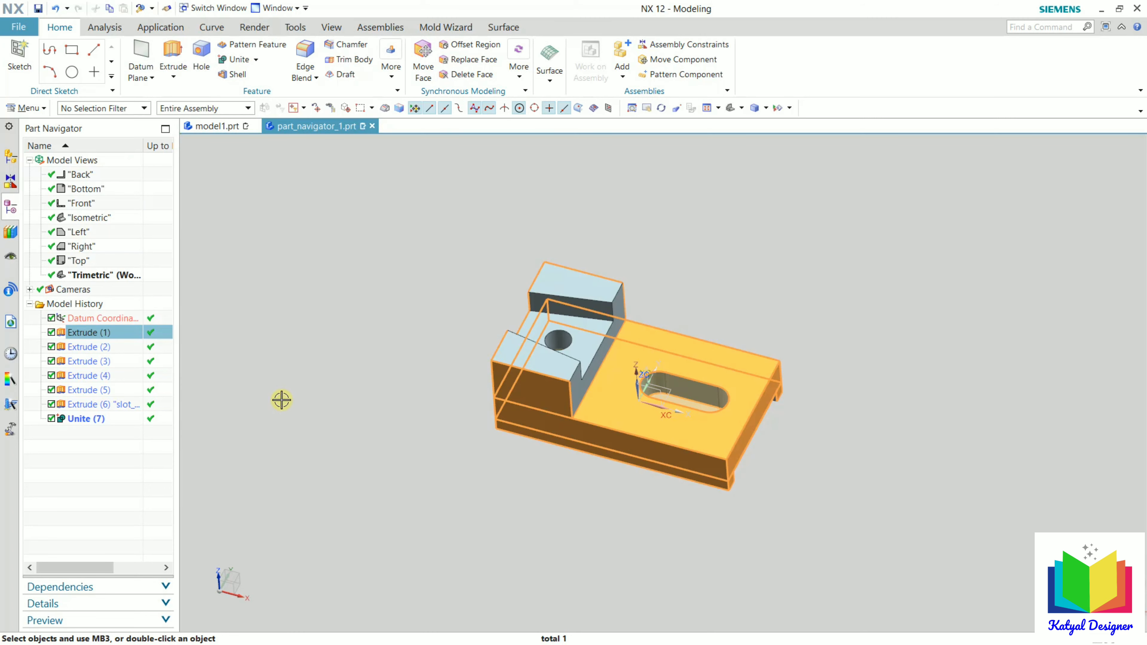
pyautogui.click(105, 406)
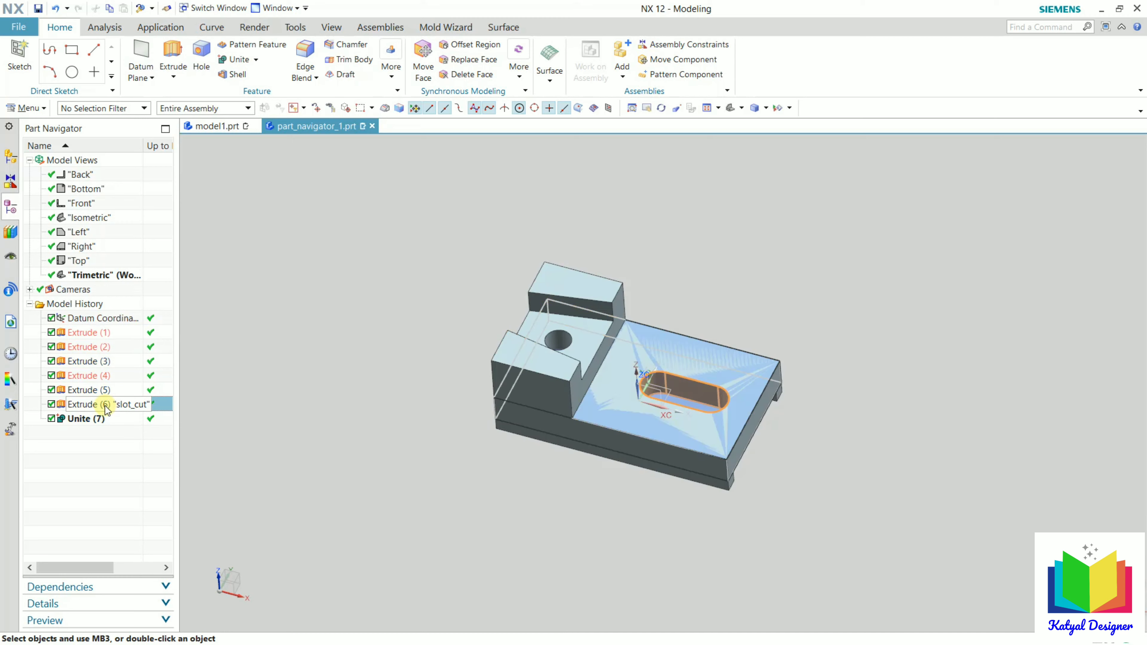
pyautogui.click(90, 334)
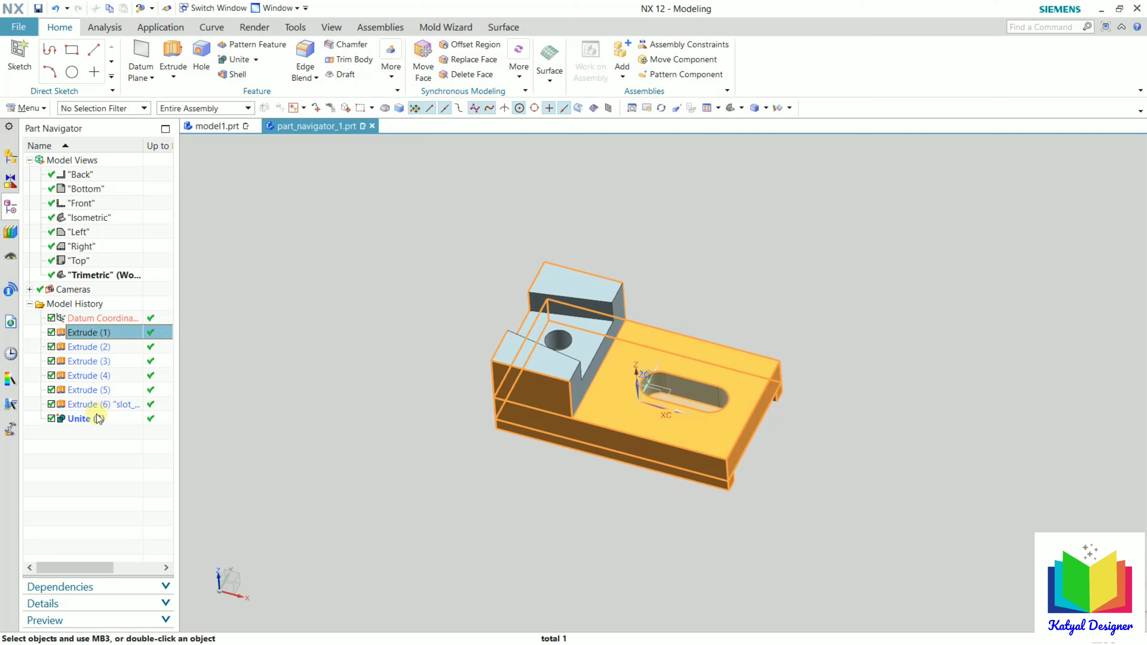
pyautogui.press('Escape')
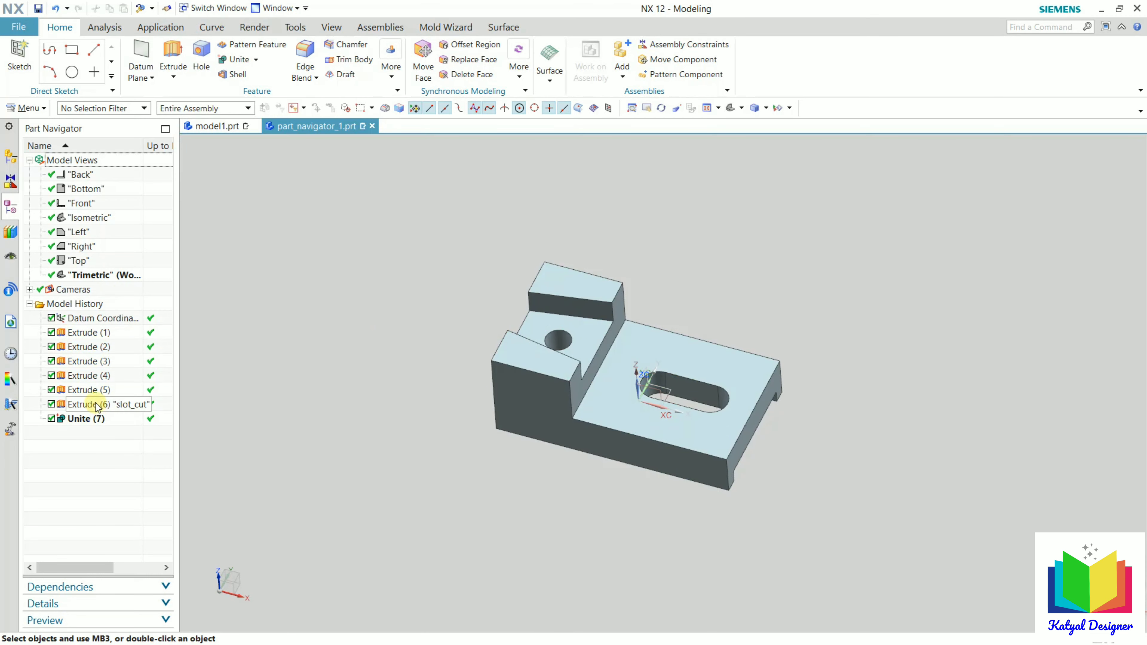
# Suppress the slot_cut feature in the model history
pyautogui.click(95, 402)
pyautogui.rightClick(94, 401)
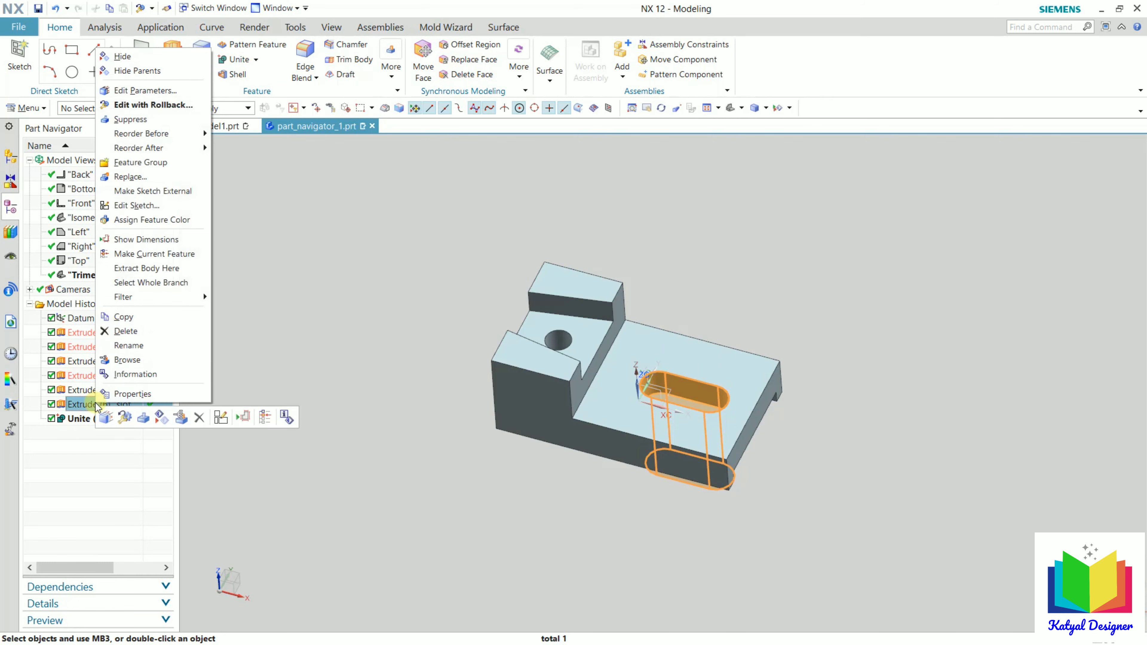
pyautogui.click(154, 120)
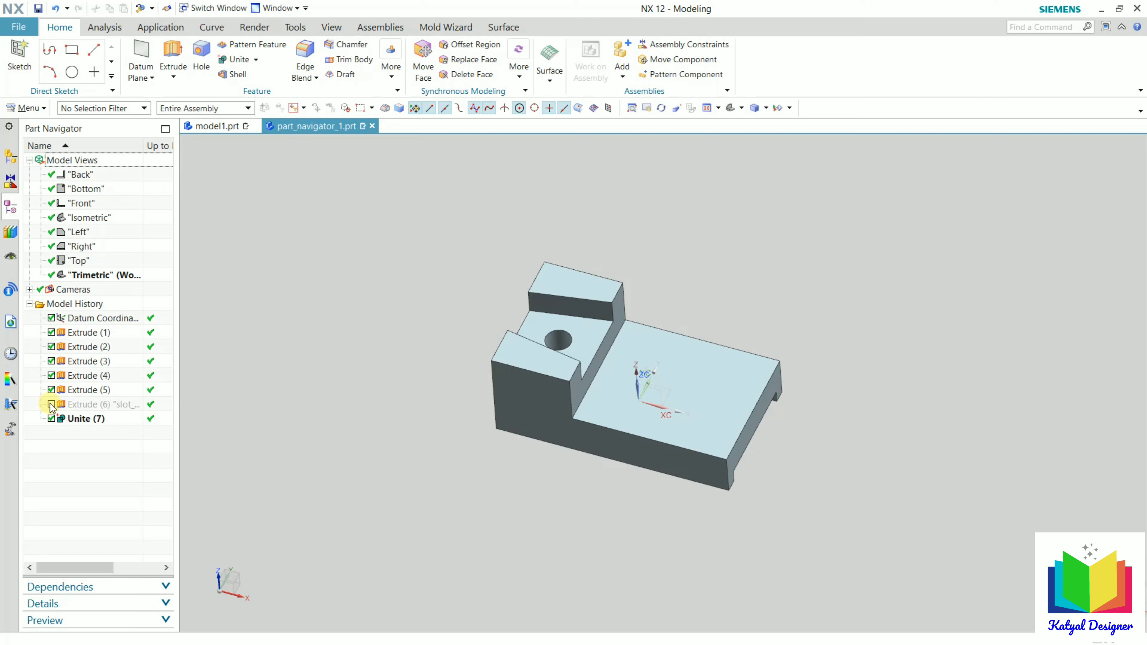
# Unsuppress the slot_cut feature in the model history
pyautogui.click(83, 404)
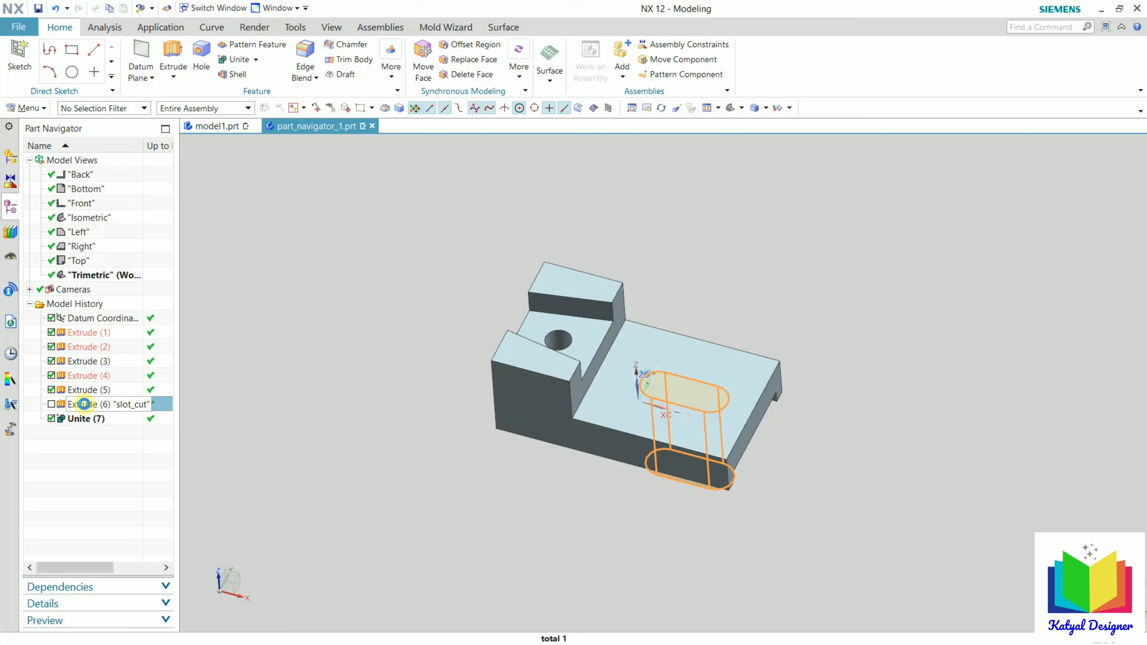
pyautogui.rightClick(84, 404)
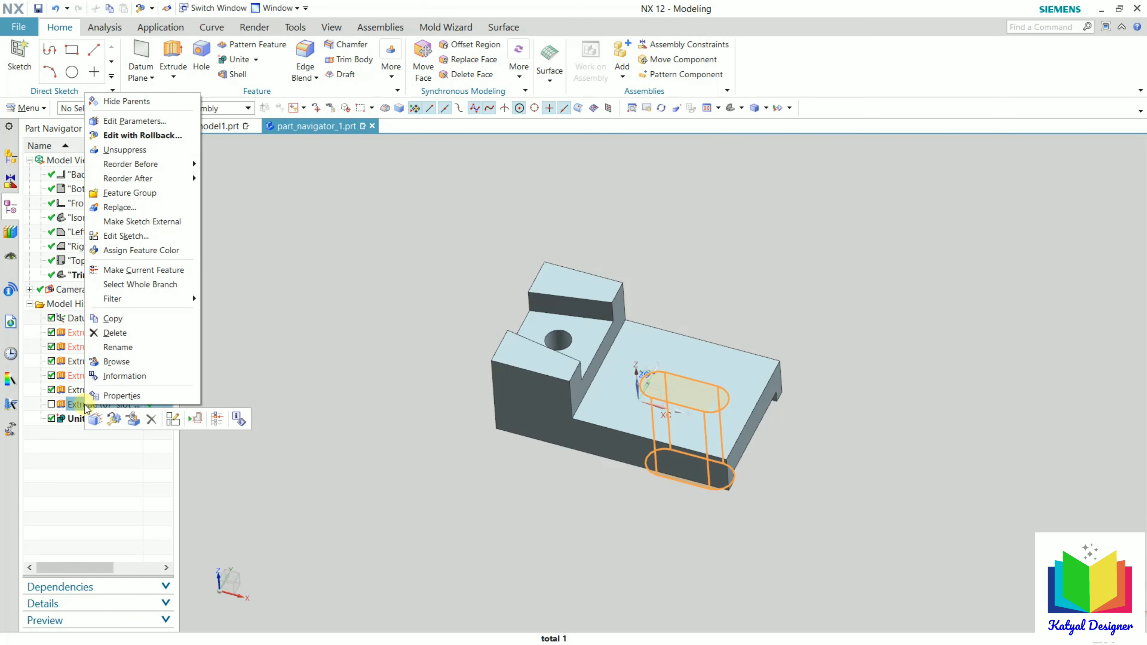
pyautogui.click(148, 151)
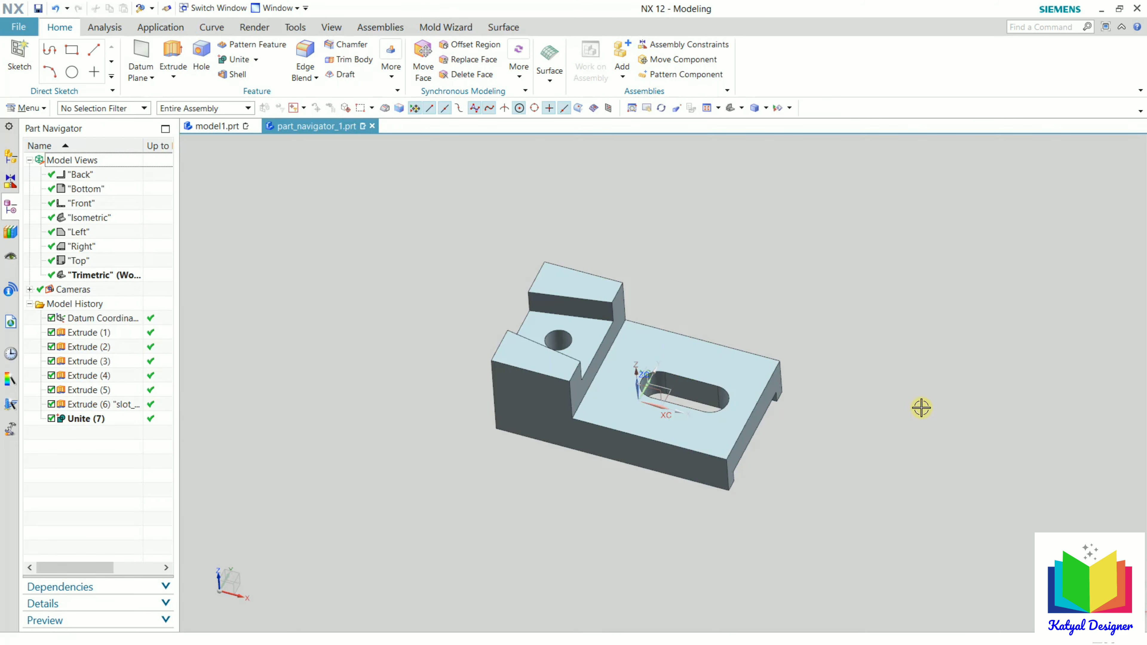
pyautogui.click(111, 406)
pyautogui.rightClick(111, 406)
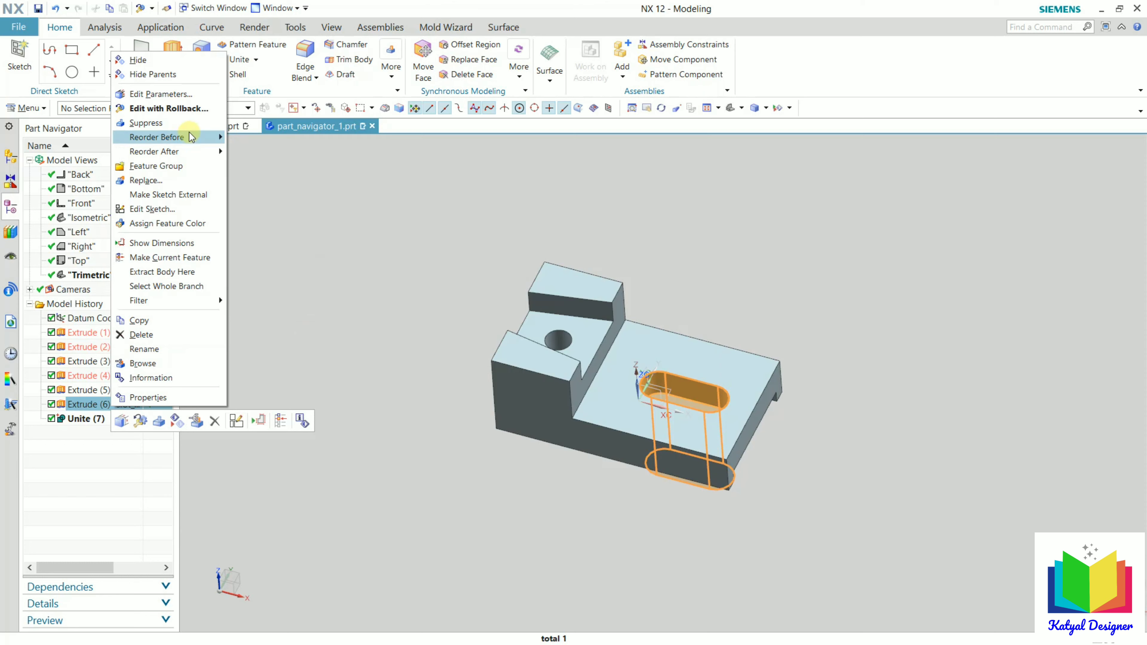
pyautogui.moveTo(191, 136)
pyautogui.click(96, 403)
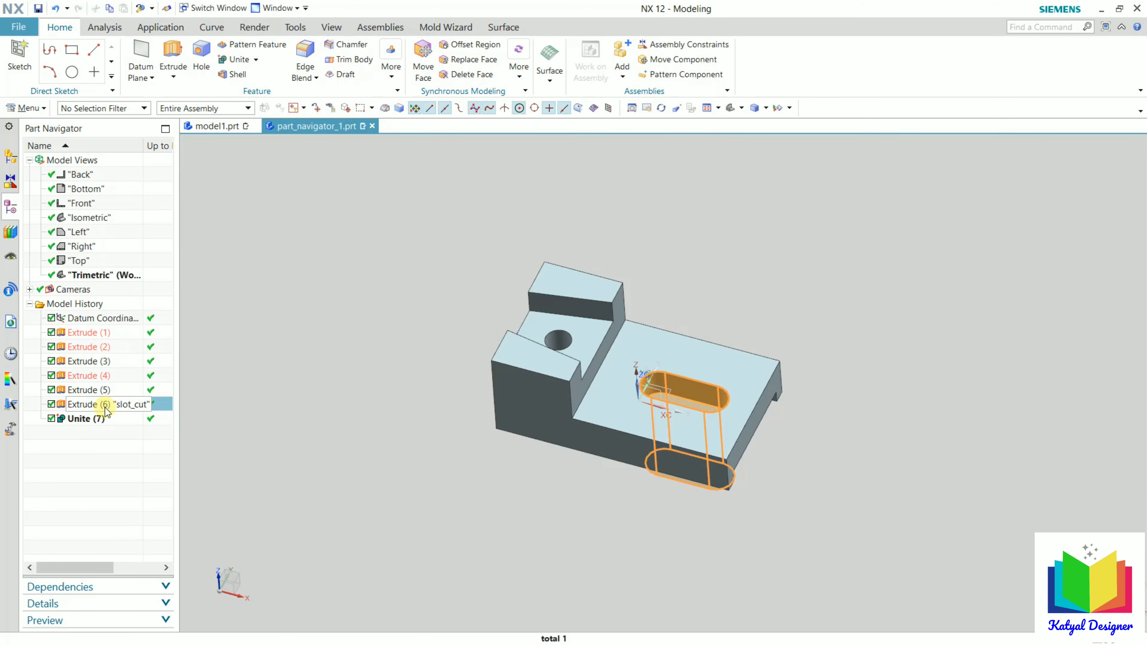
pyautogui.click(104, 404)
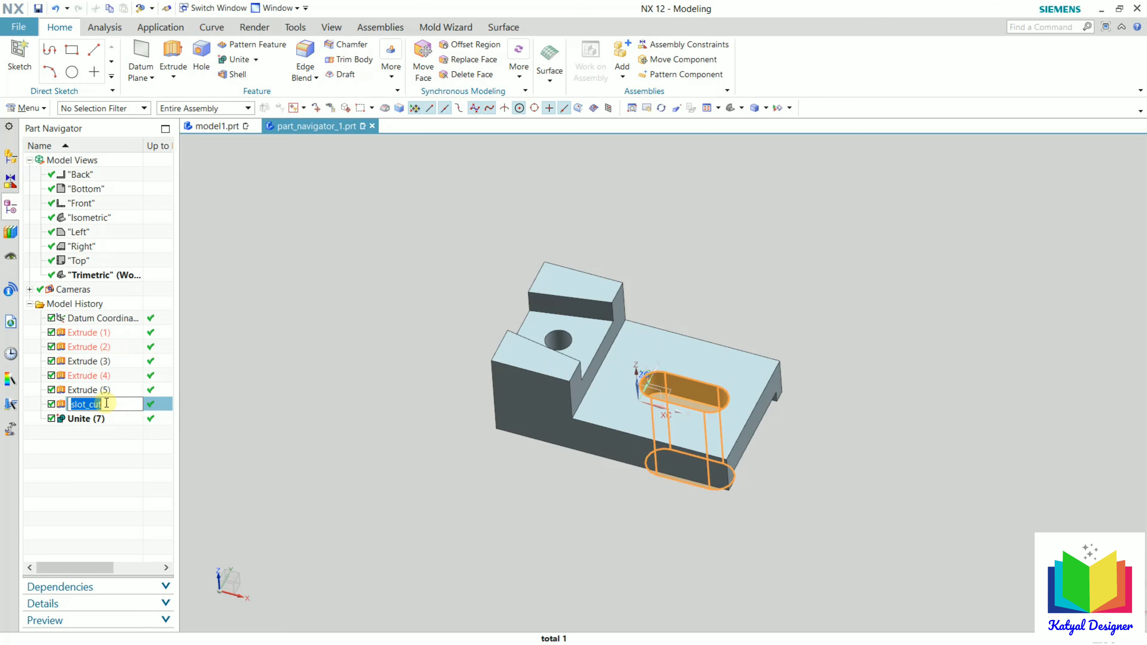
pyautogui.press('Return')
# Reorder the slot_cut feature before Extrude (3) in the model history, and close the update report
pyautogui.rightClick(79, 405)
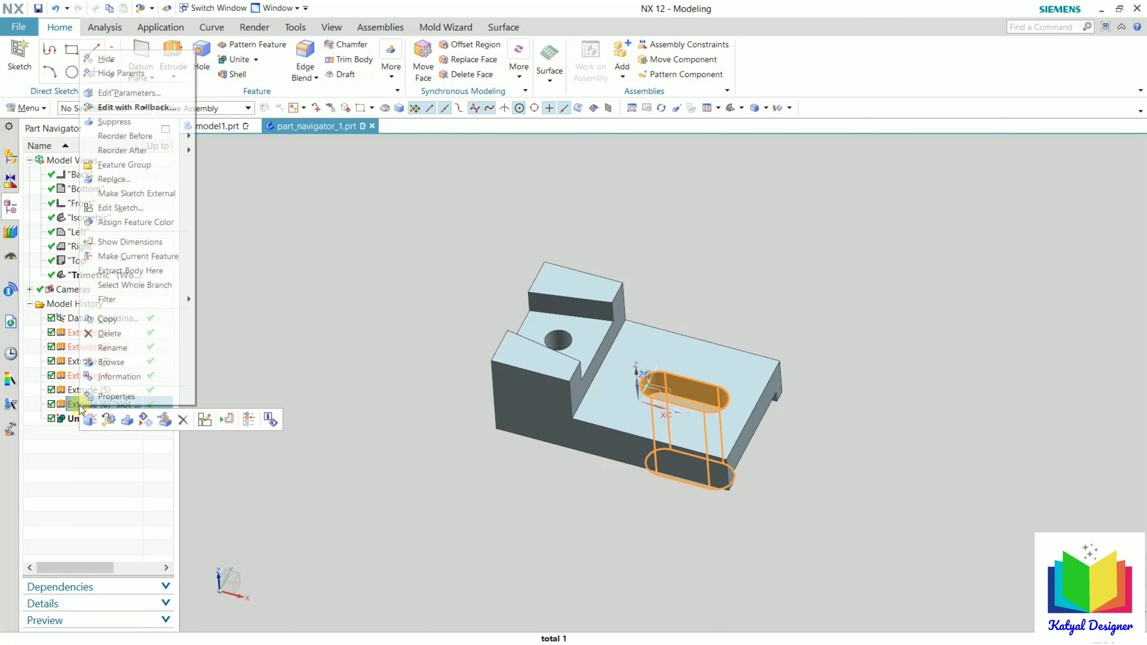
pyautogui.moveTo(147, 137)
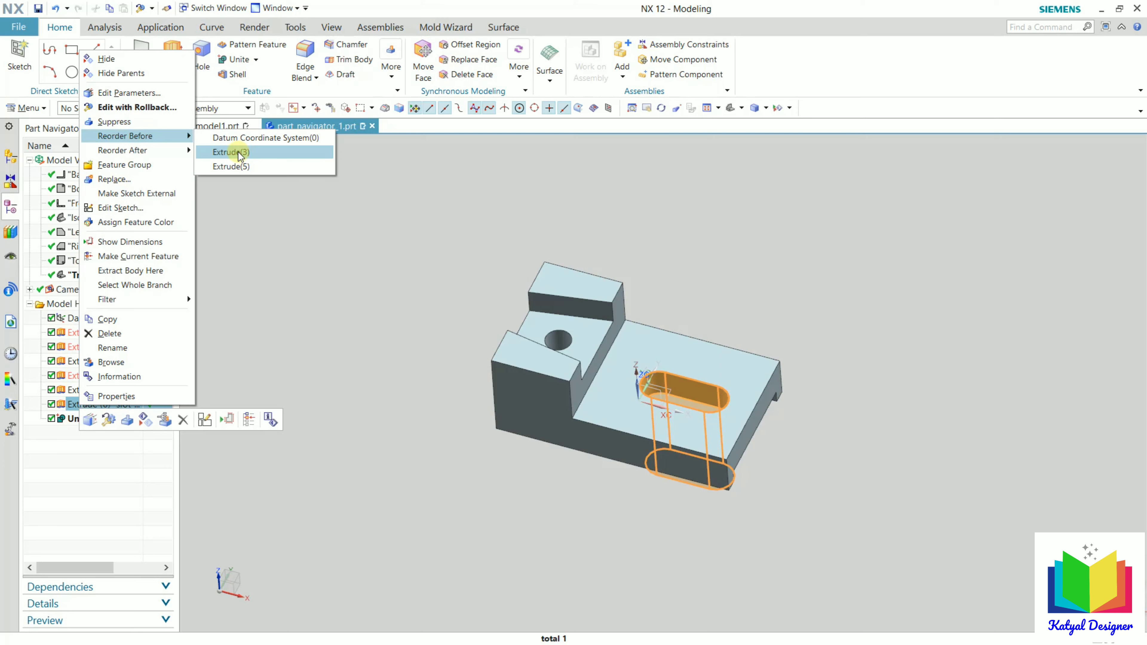
pyautogui.moveTo(125, 154)
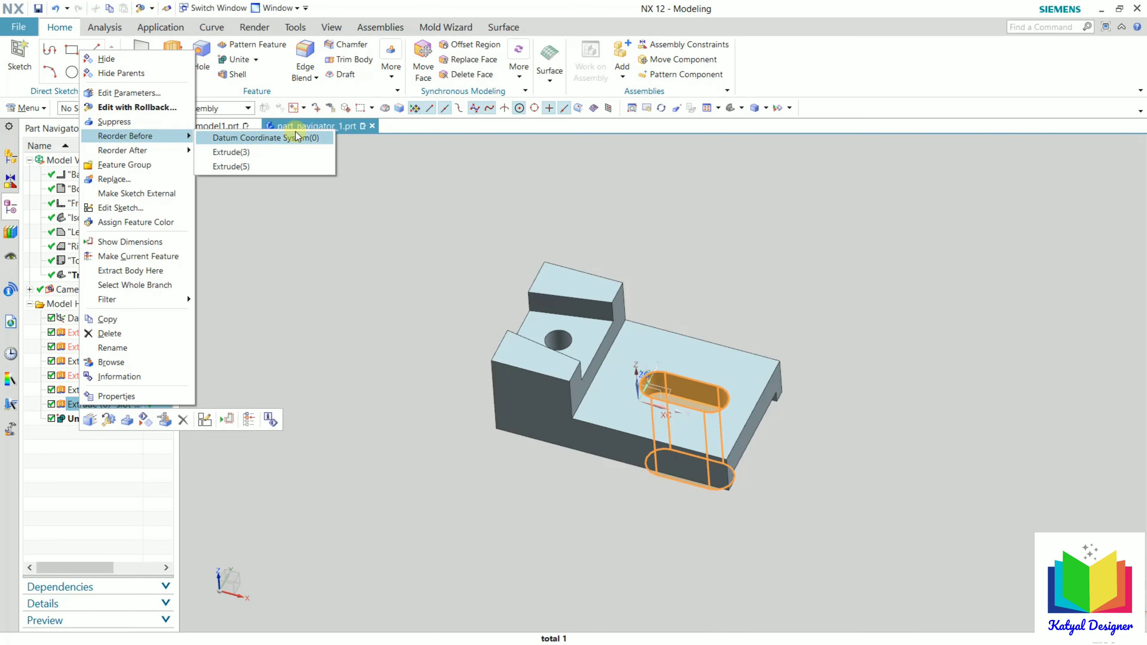
pyautogui.click(267, 155)
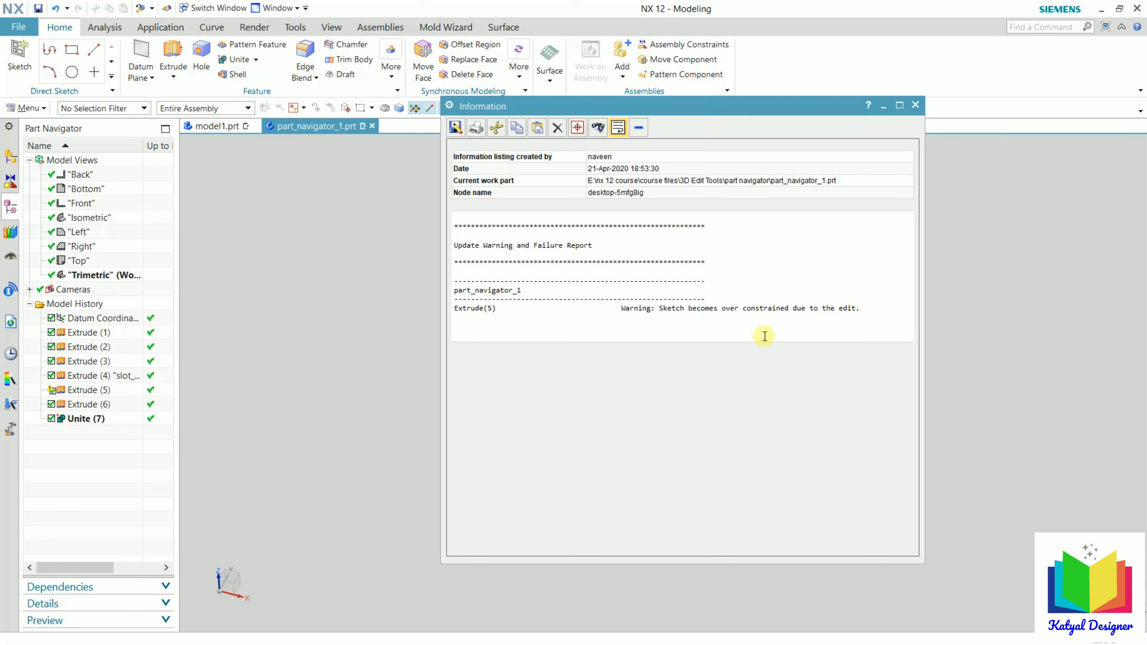
pyautogui.click(916, 106)
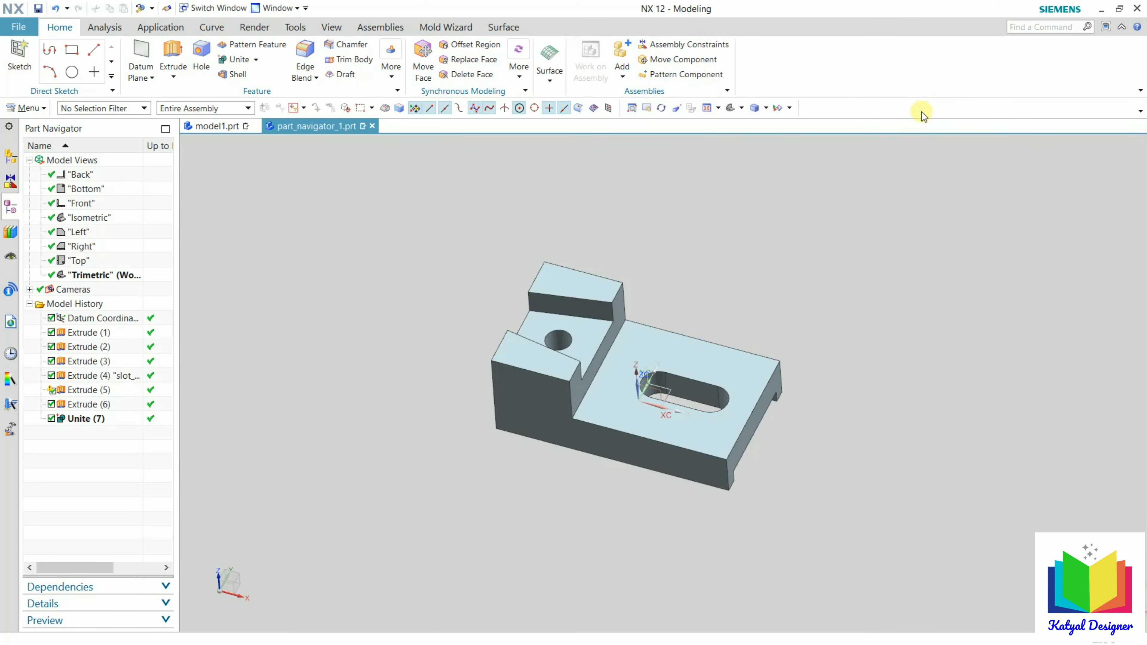
# Inspect which geometry Extrude (5), Extrude (6) and slot_cut represent in the reordered history, and check the status note on Extrude (5)
pyautogui.click(90, 392)
pyautogui.click(93, 404)
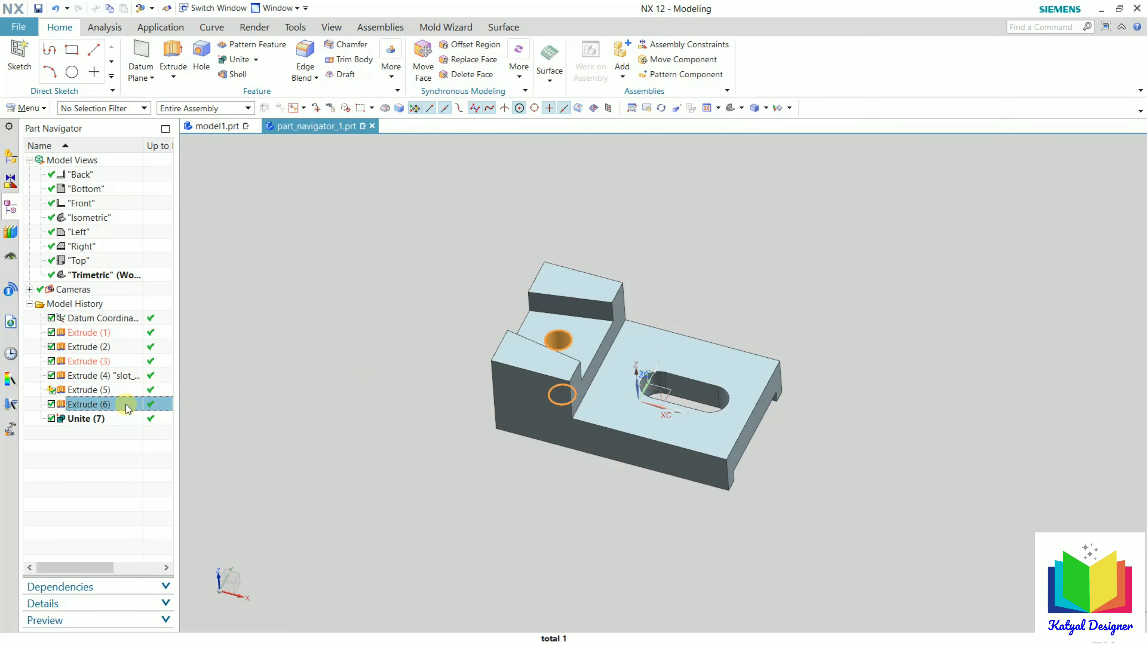
pyautogui.click(101, 378)
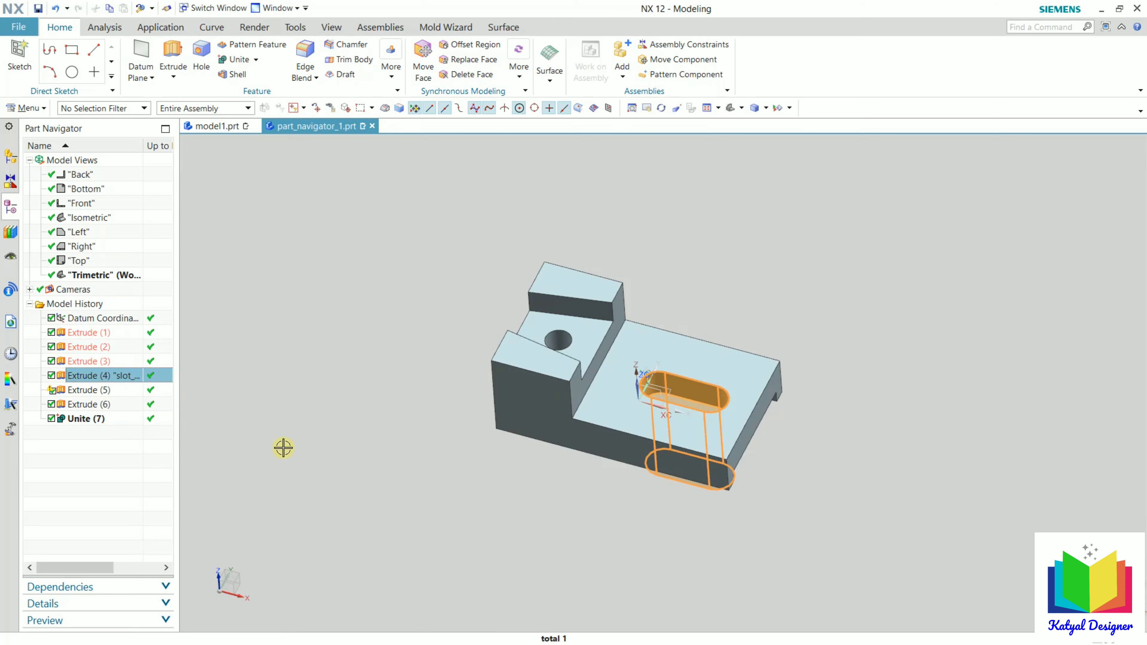
pyautogui.rightClick(73, 376)
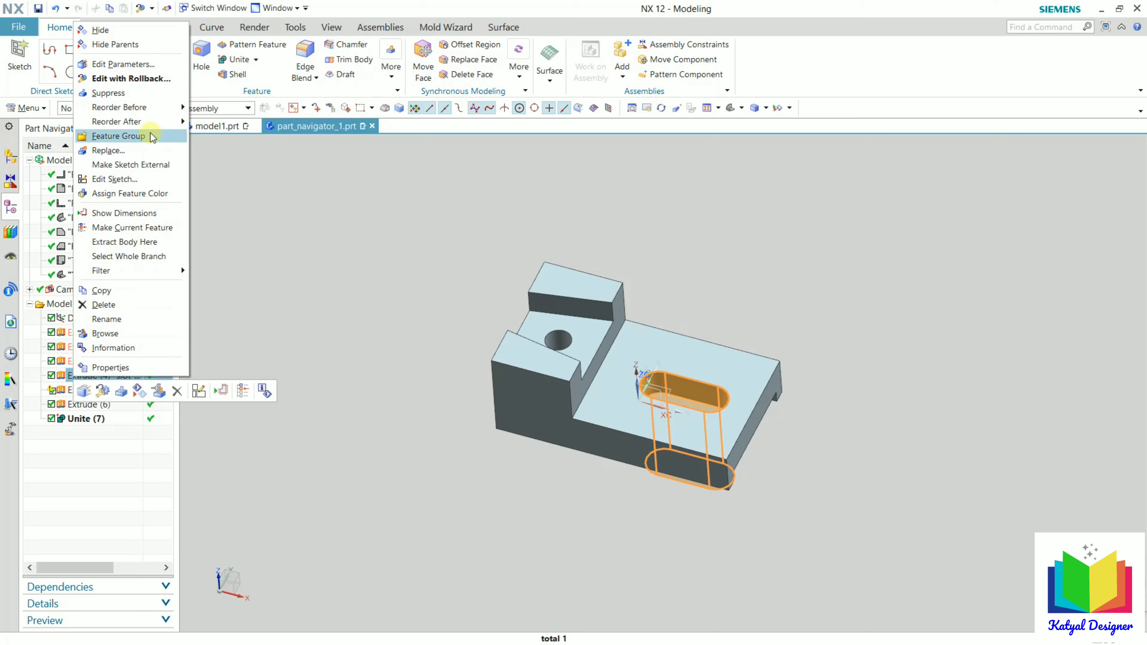
pyautogui.click(359, 336)
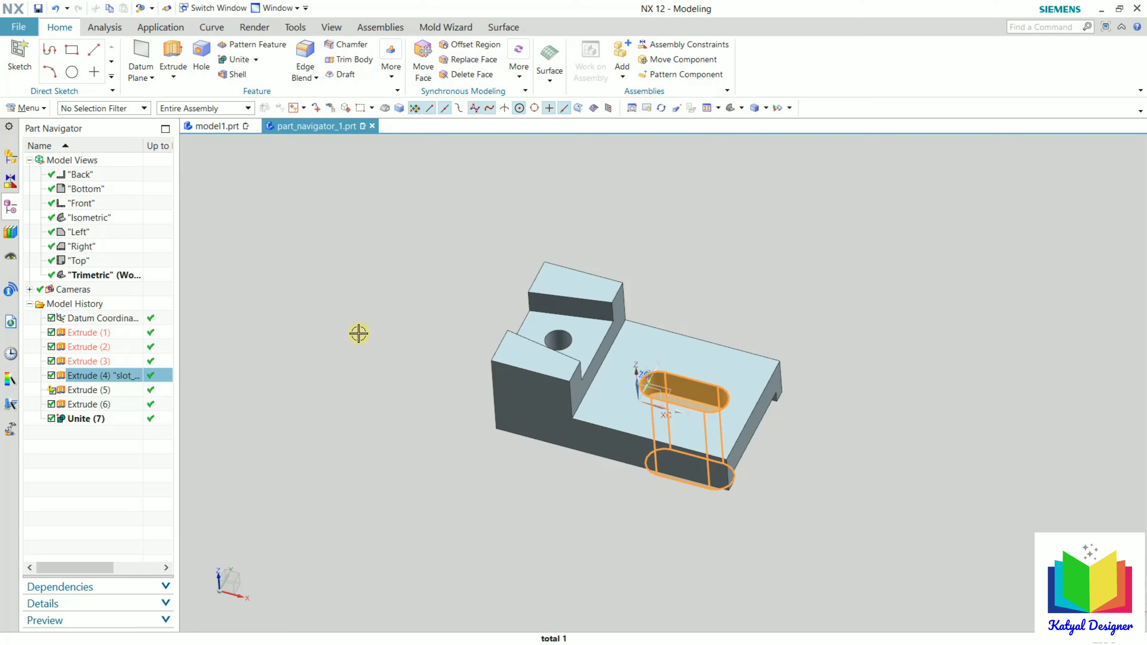
pyautogui.moveTo(104, 394)
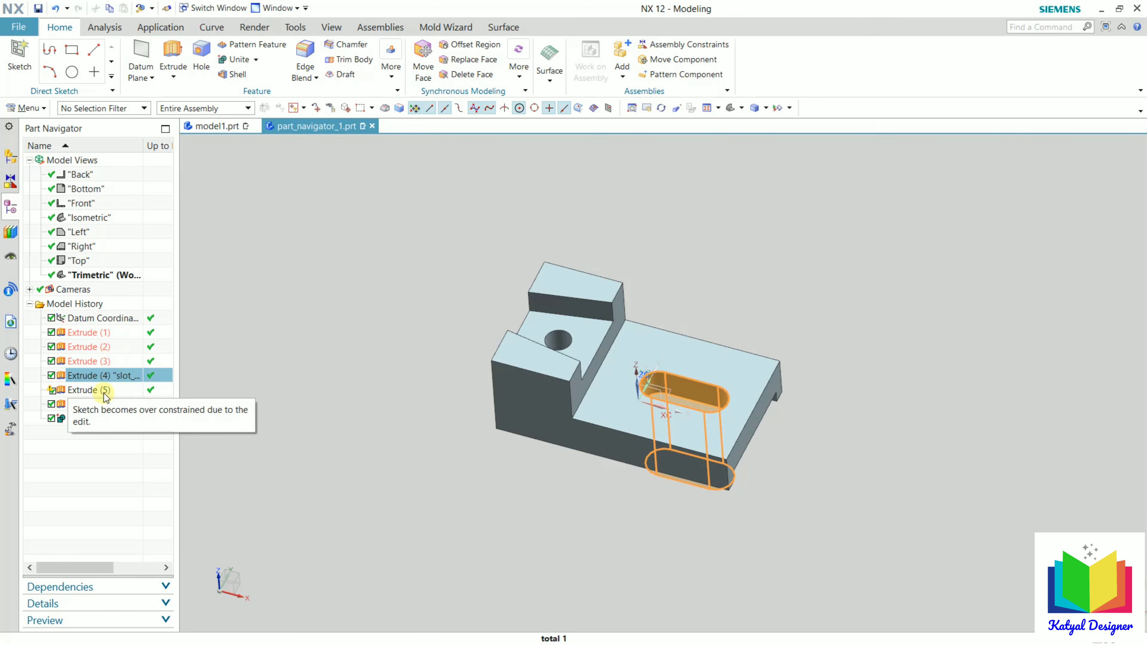
pyautogui.click(100, 389)
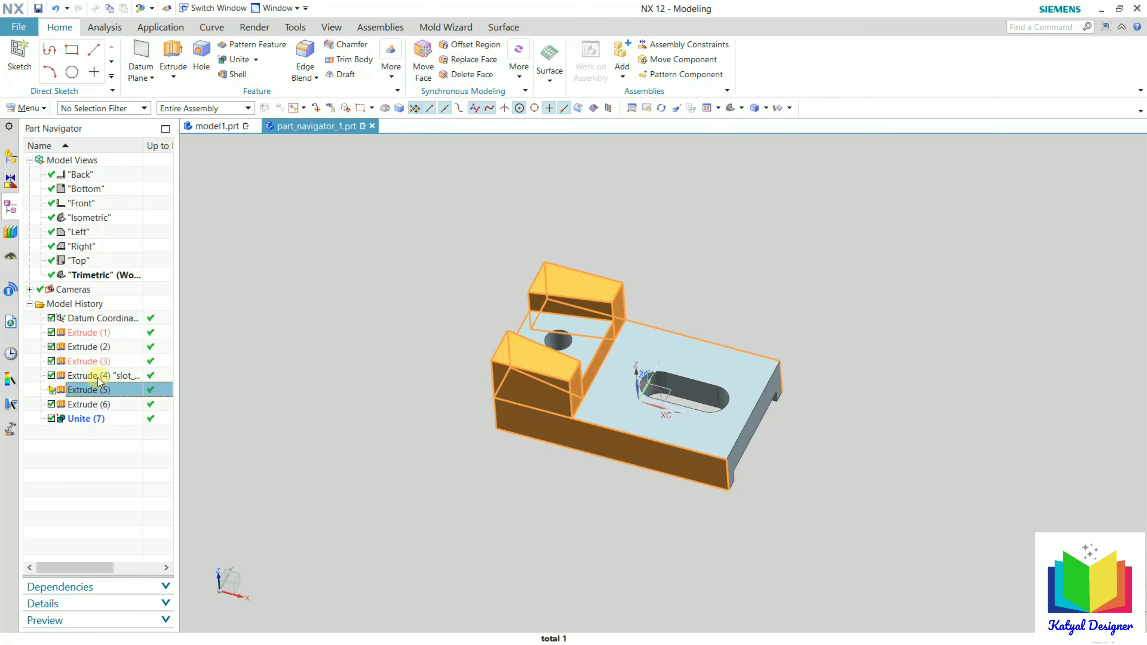
pyautogui.click(92, 380)
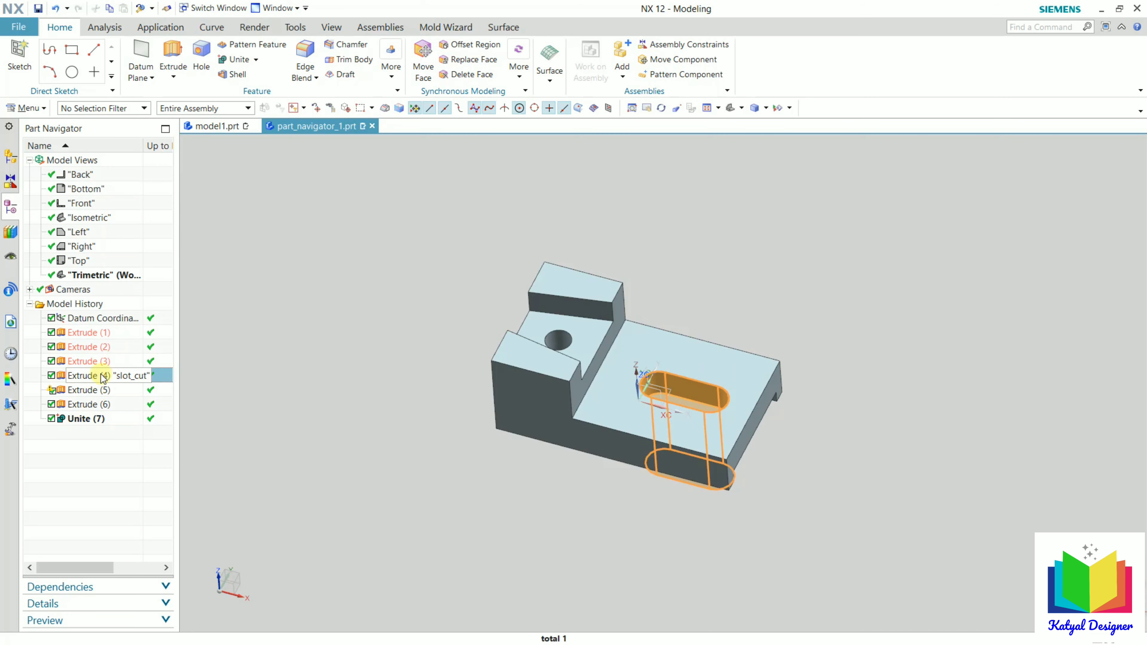
pyautogui.keyDown('ctrl'); pyautogui.click(89, 385); pyautogui.keyUp('ctrl')
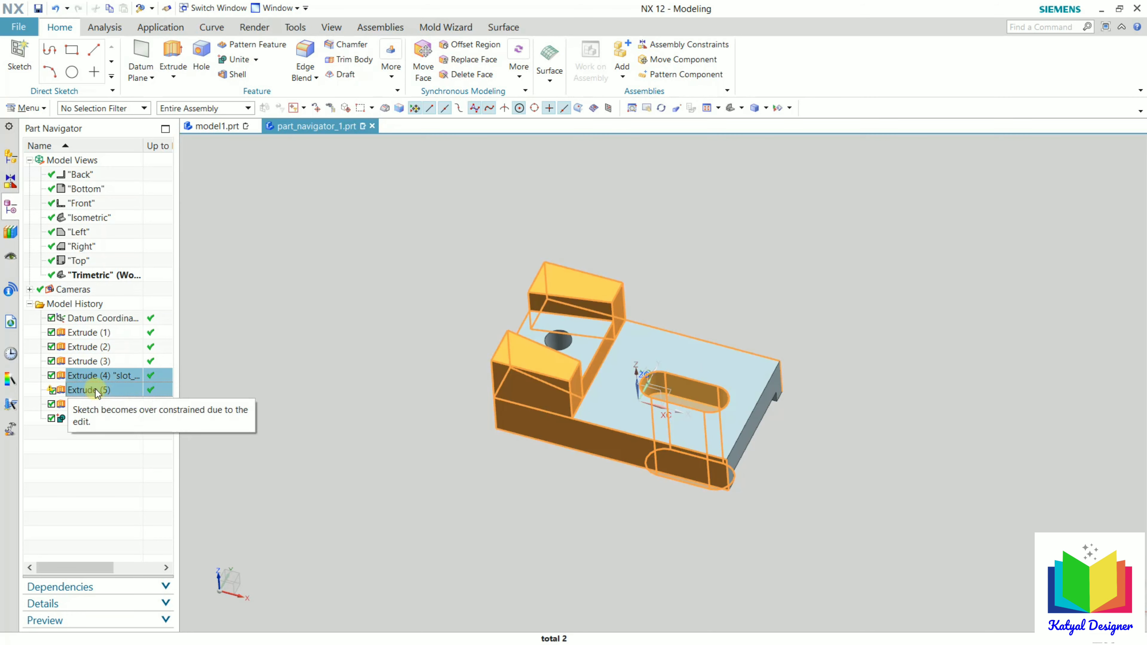
pyautogui.rightClick(94, 388)
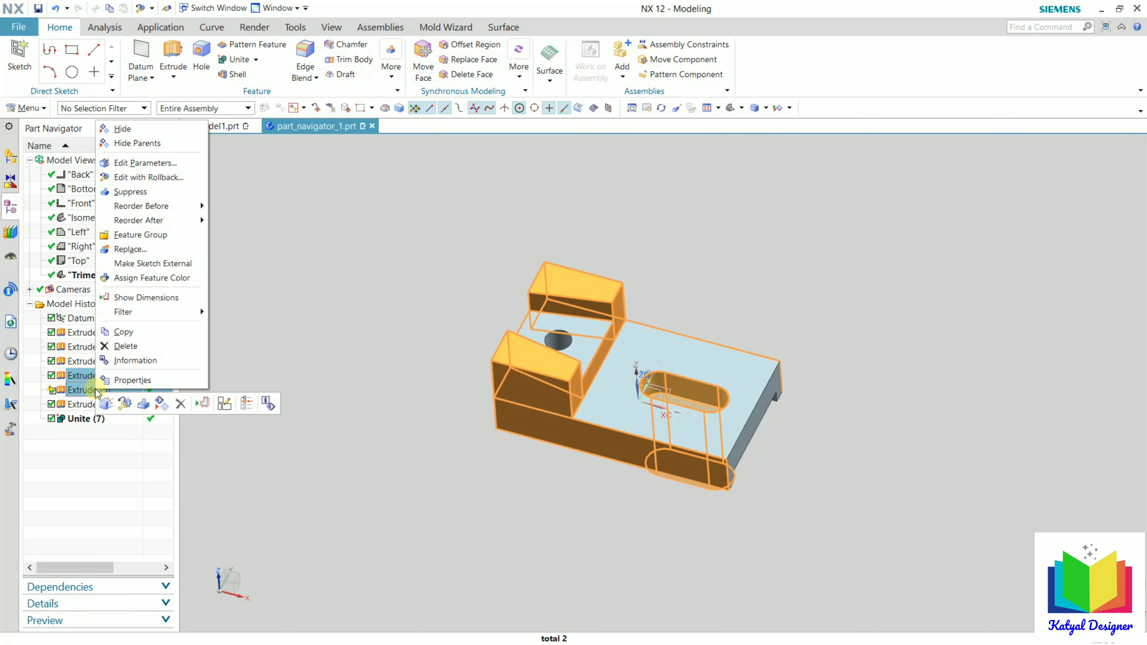
pyautogui.click(155, 235)
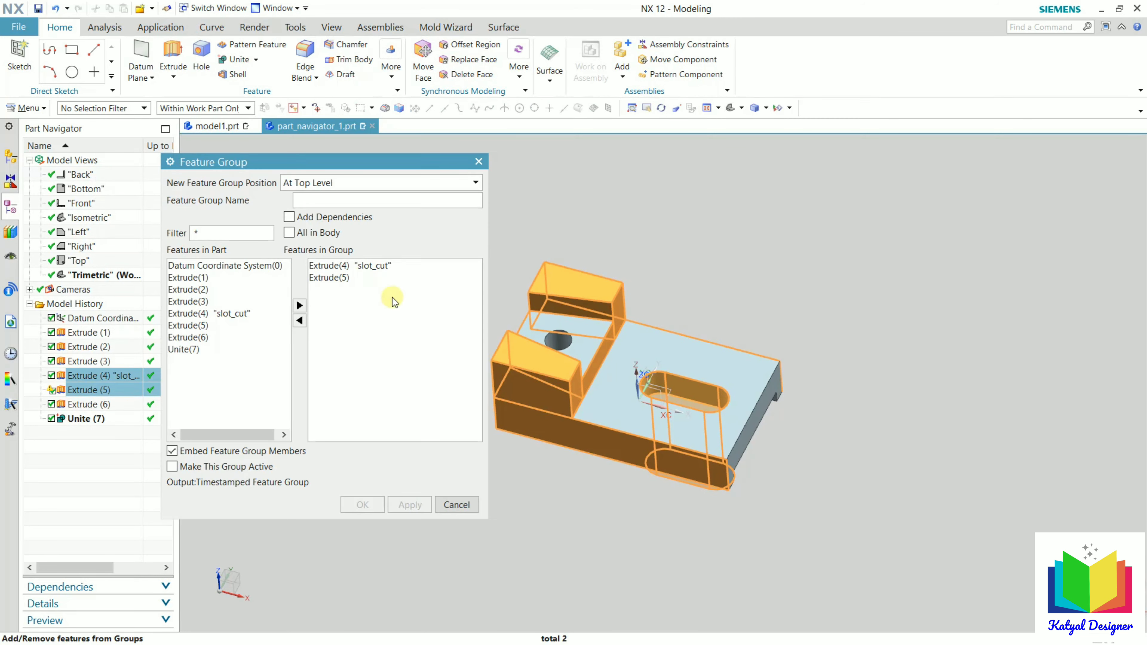
pyautogui.click(327, 266)
pyautogui.click(333, 277)
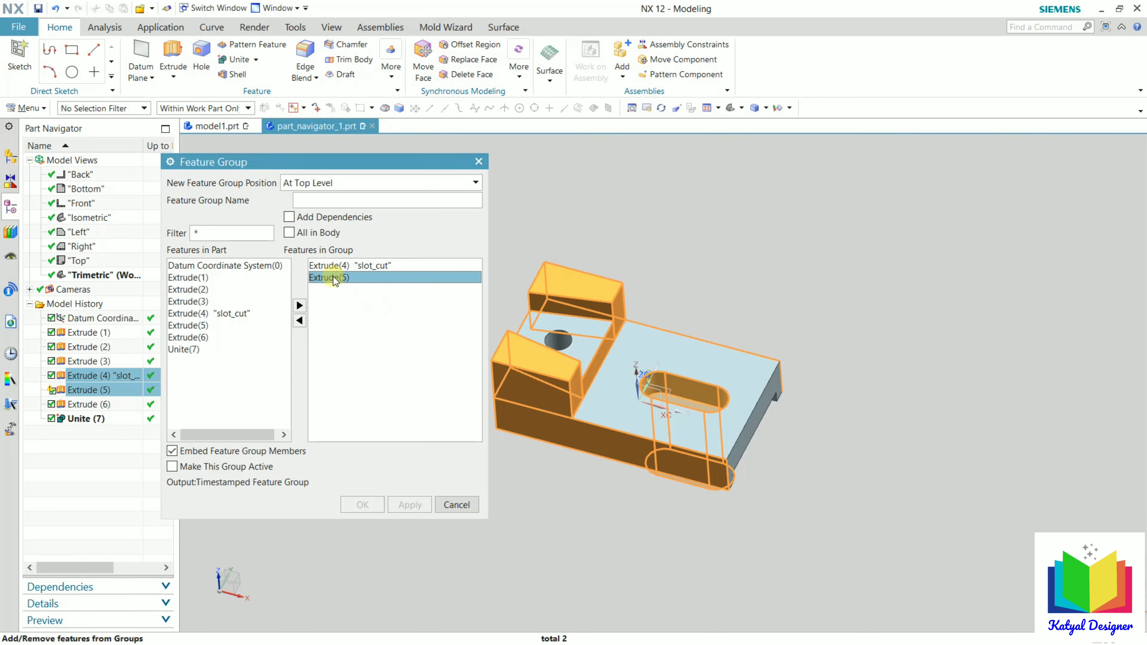
pyautogui.press('Escape')
# Group Extrude (5) and Extrude (6) into a top-level feature group named top, and highlight the group's geometry in the model
pyautogui.click(82, 390)
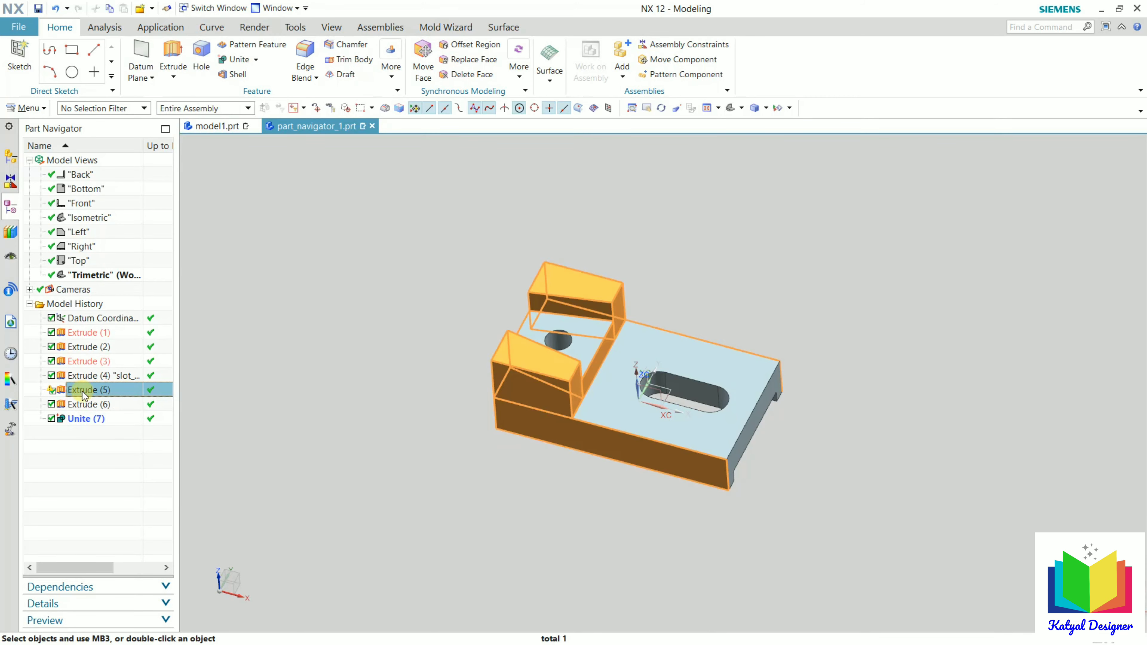
pyautogui.rightClick(84, 391)
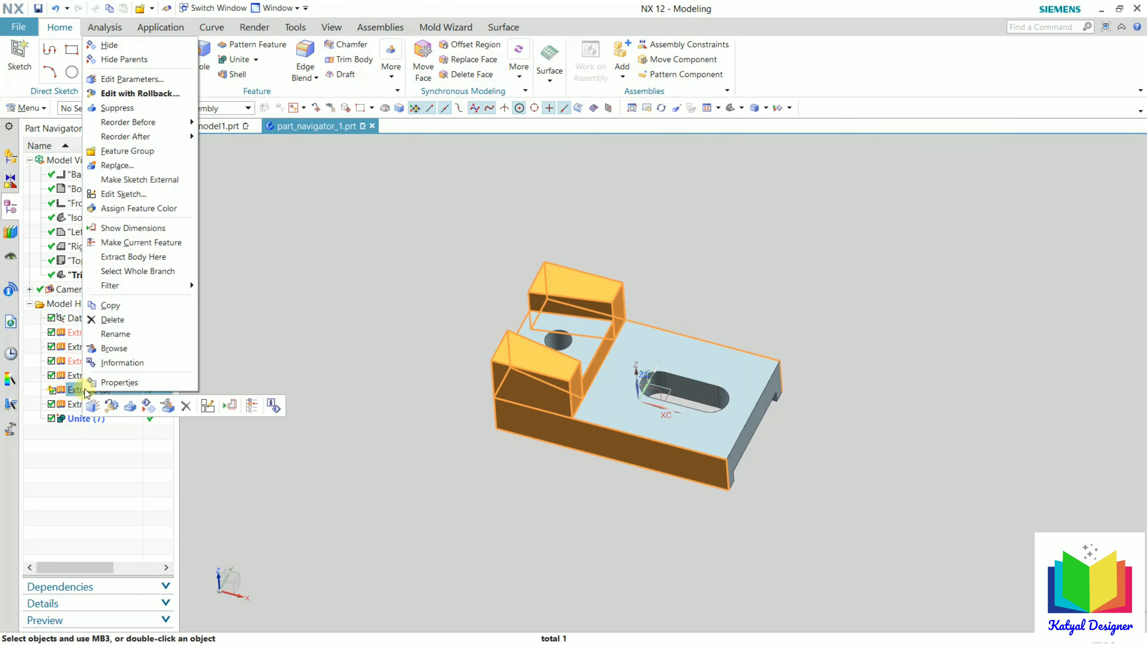
pyautogui.click(147, 152)
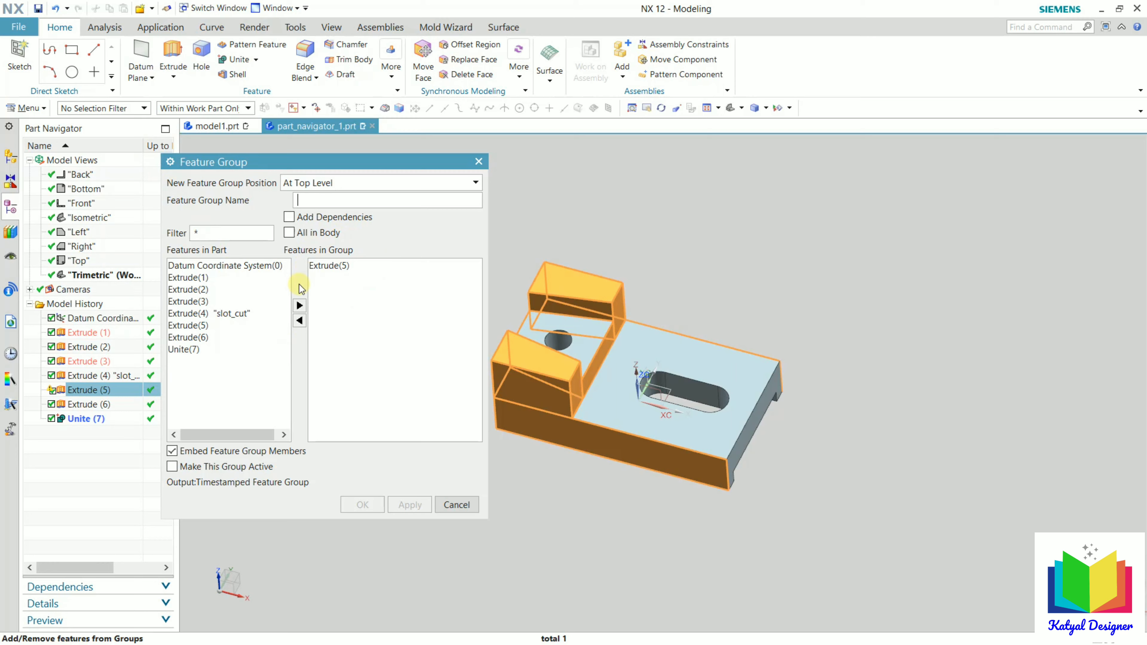
pyautogui.click(195, 338)
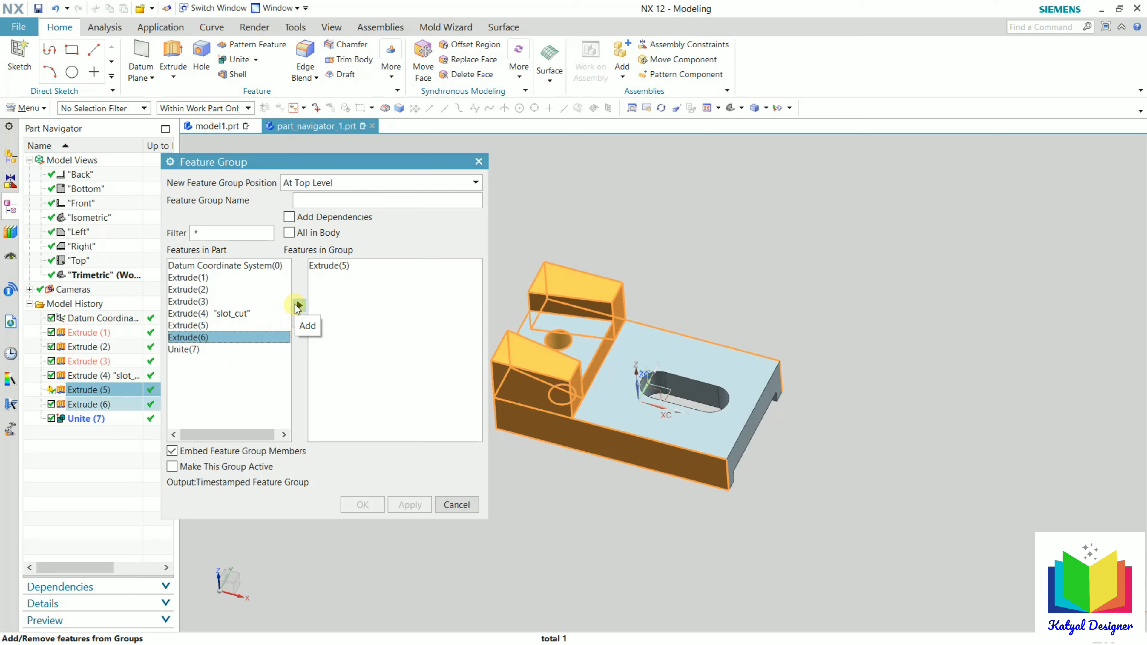
pyautogui.click(298, 307)
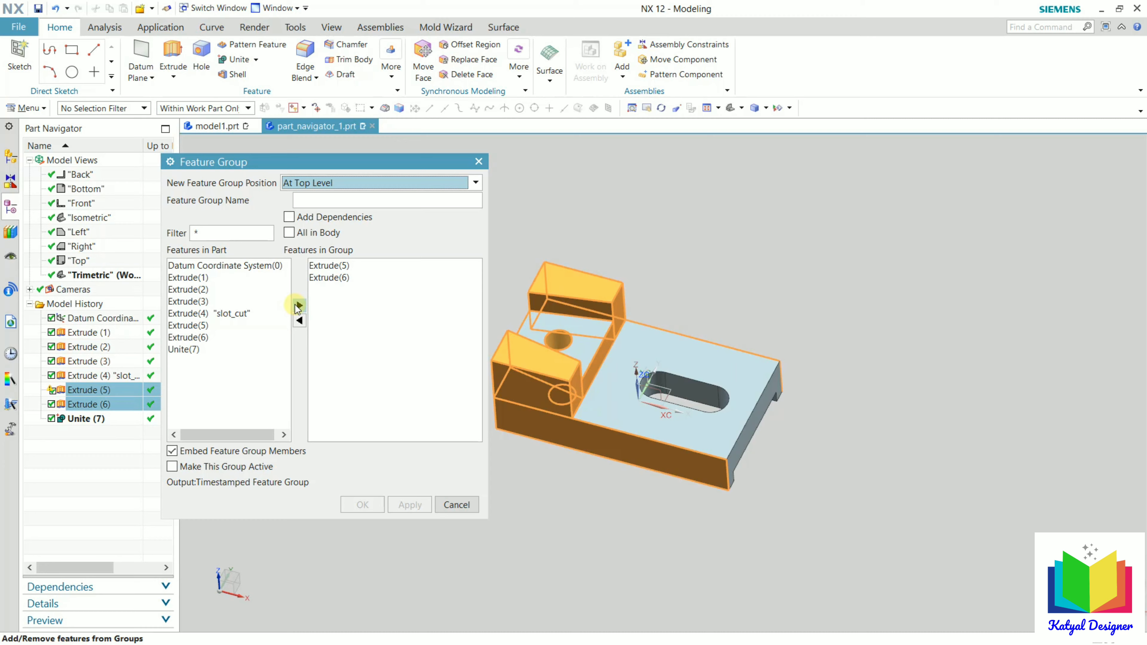
pyautogui.click(311, 203)
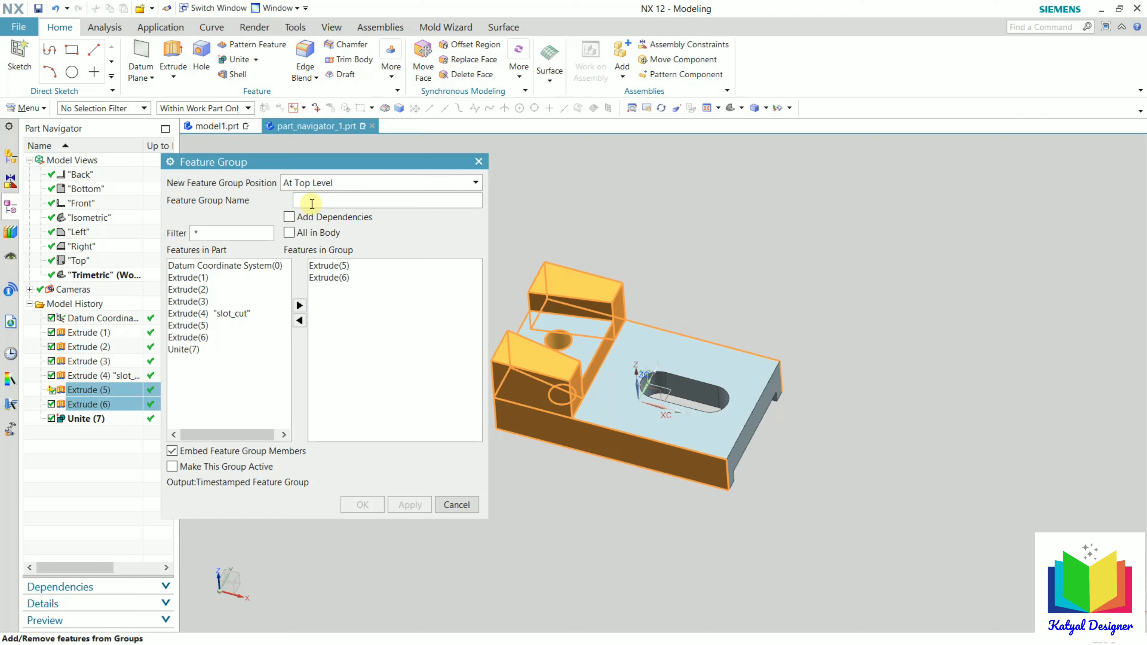
pyautogui.write('top')
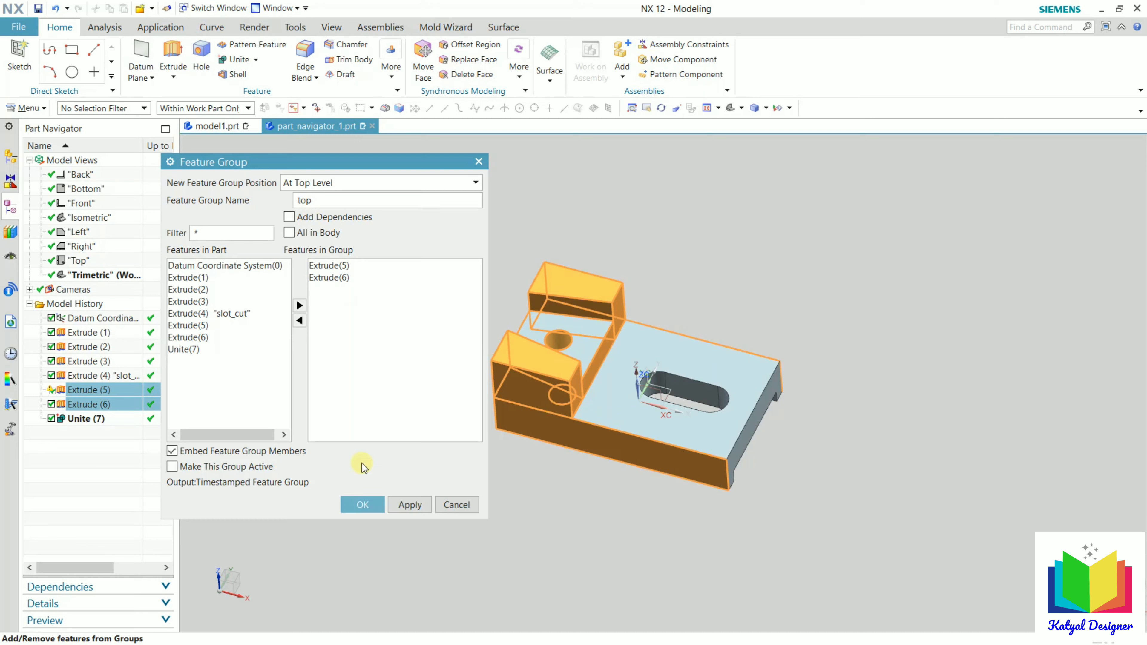
pyautogui.click(400, 510)
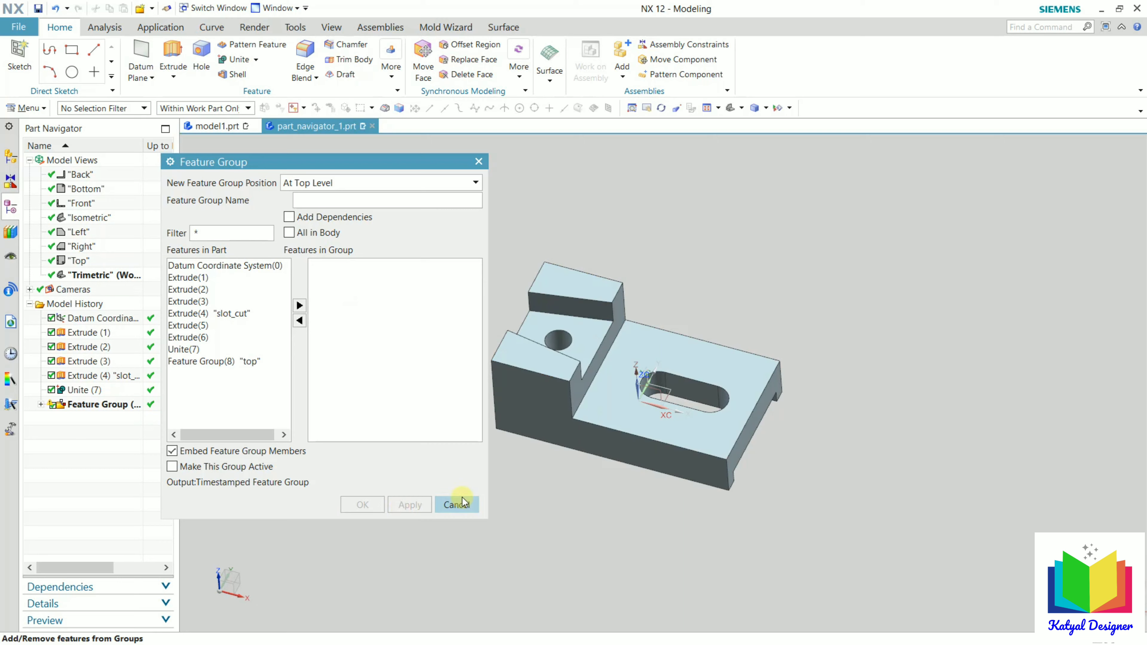
pyautogui.click(458, 505)
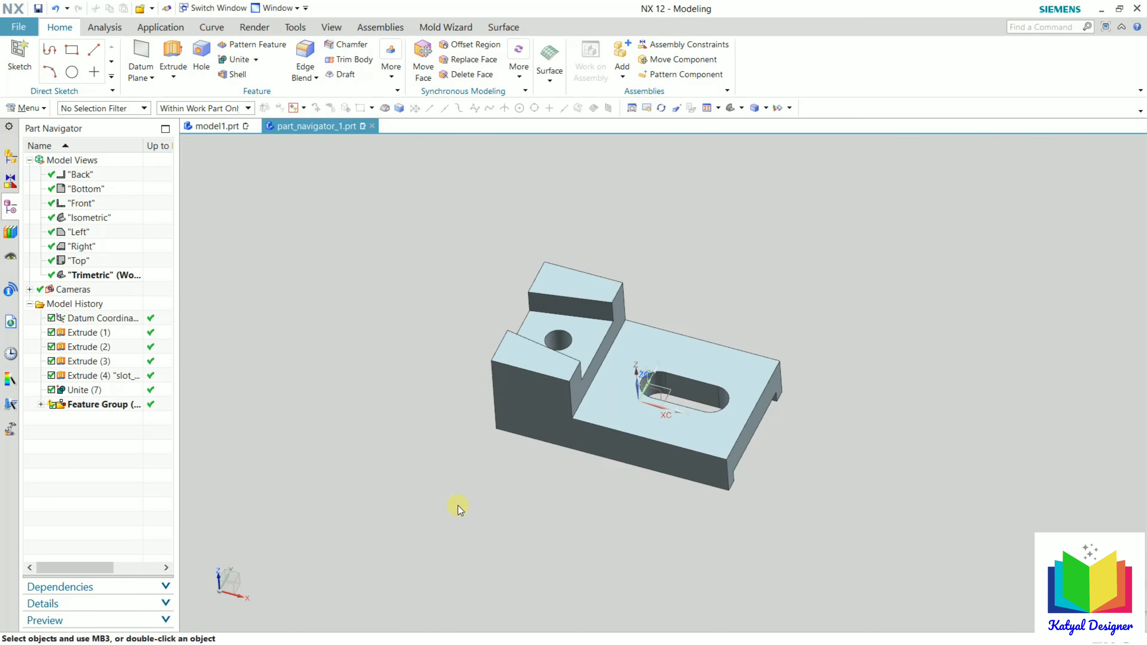
pyautogui.click(97, 404)
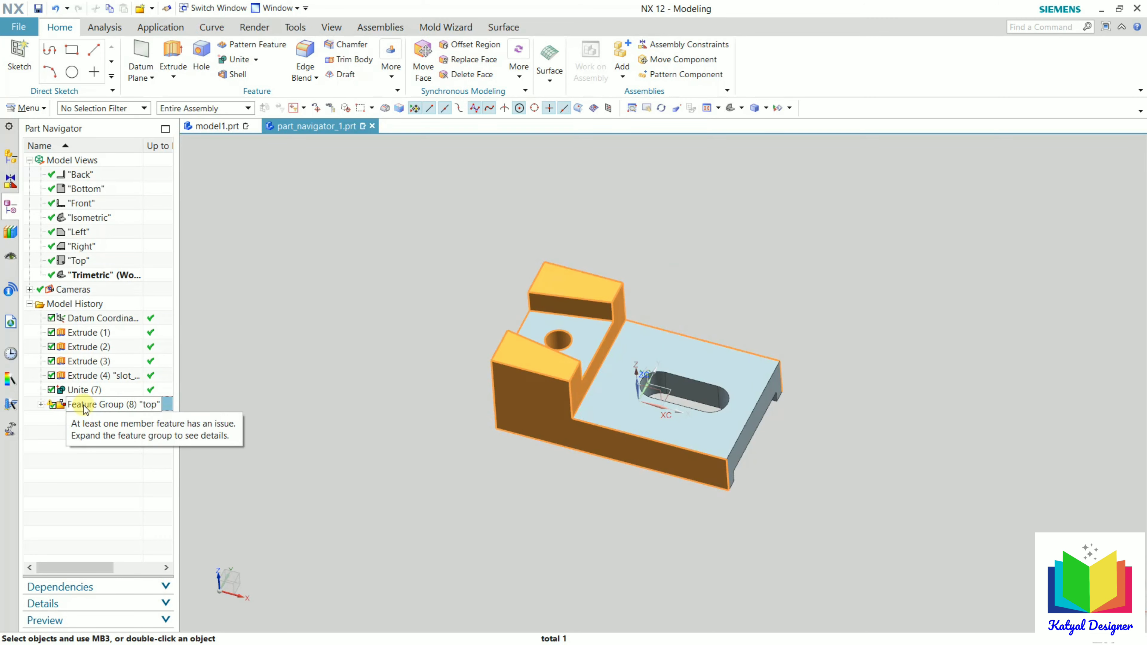
# Examine the Assign Feature Color options for Extrude (3), including the specified face color and its color palette, without applying a color
pyautogui.click(83, 362)
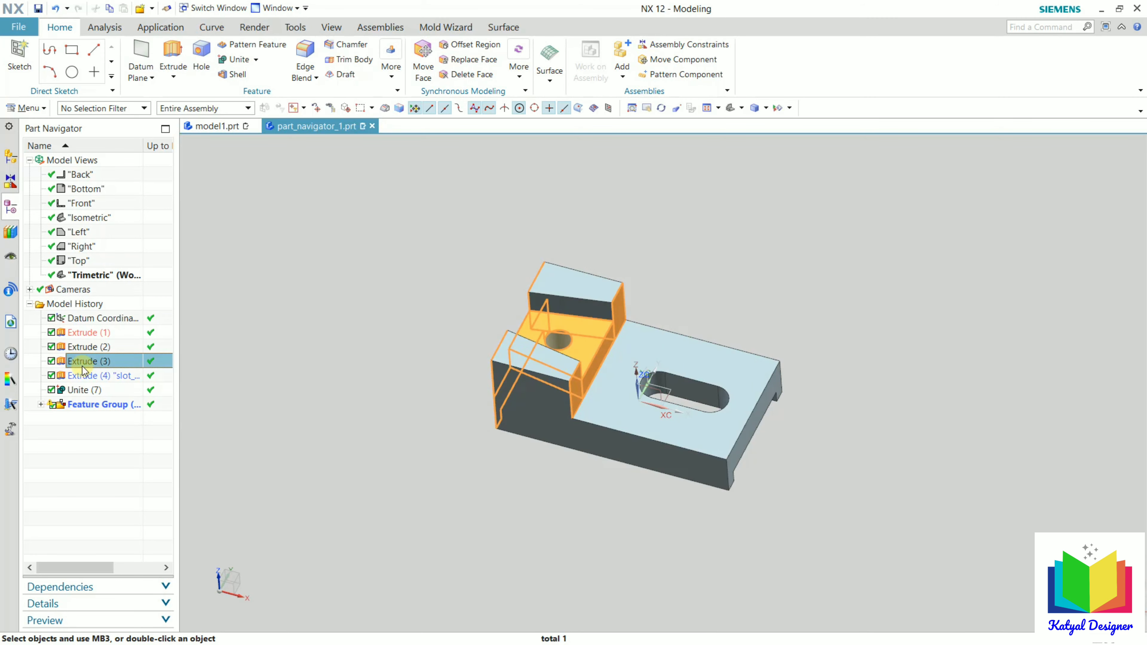
pyautogui.rightClick(83, 369)
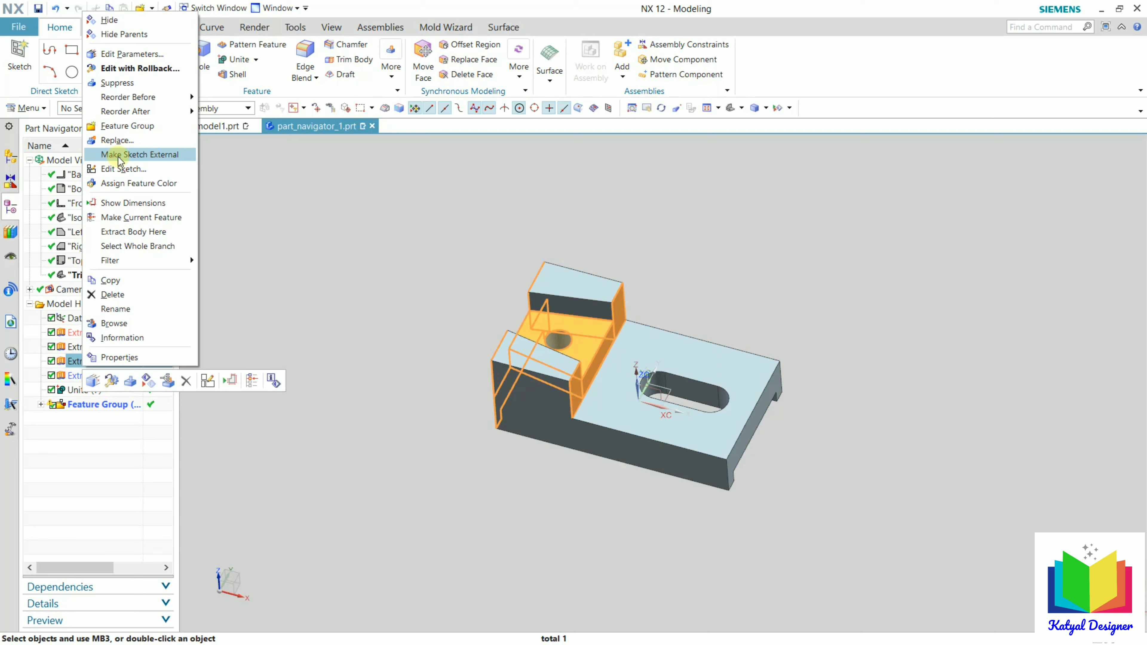
pyautogui.click(108, 192)
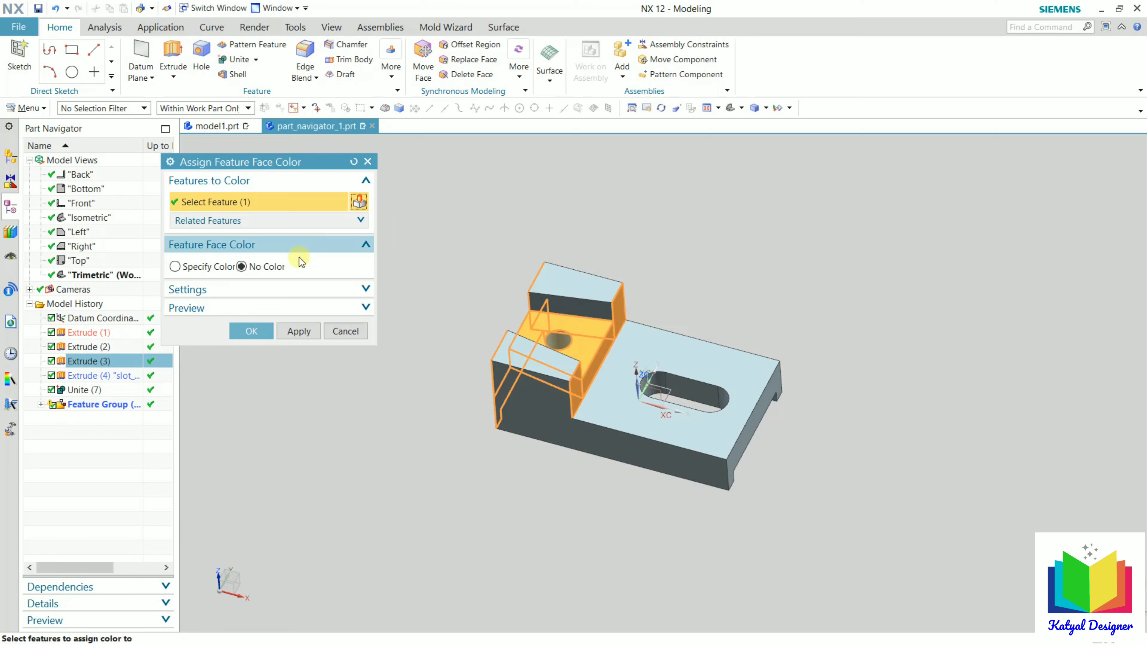
pyautogui.click(197, 267)
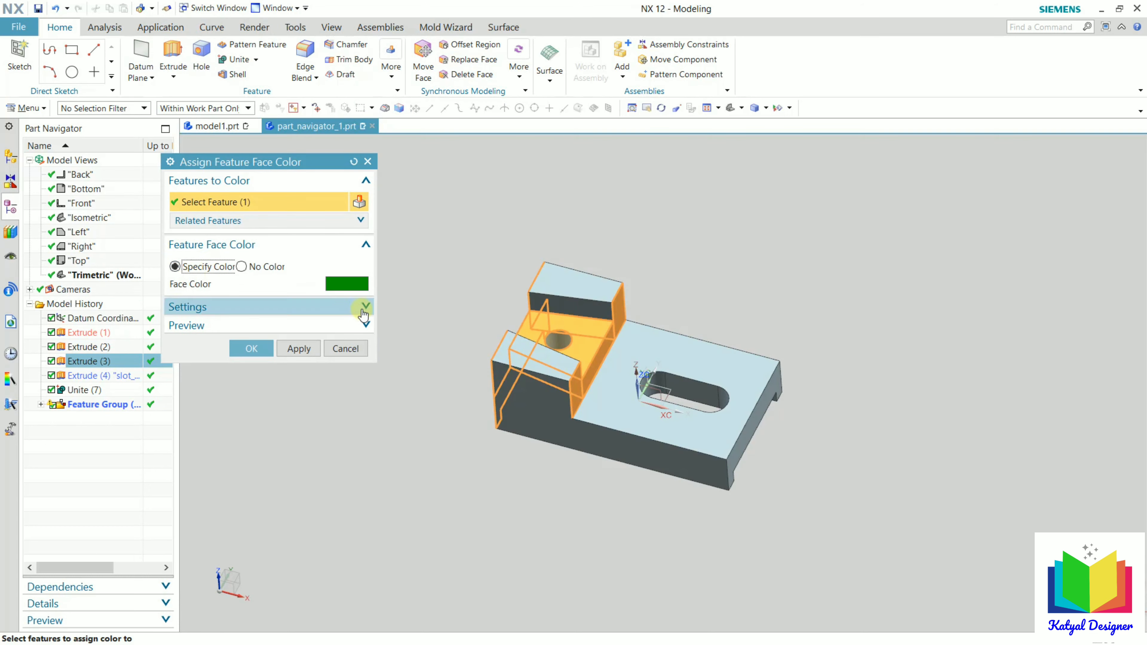
pyautogui.click(351, 283)
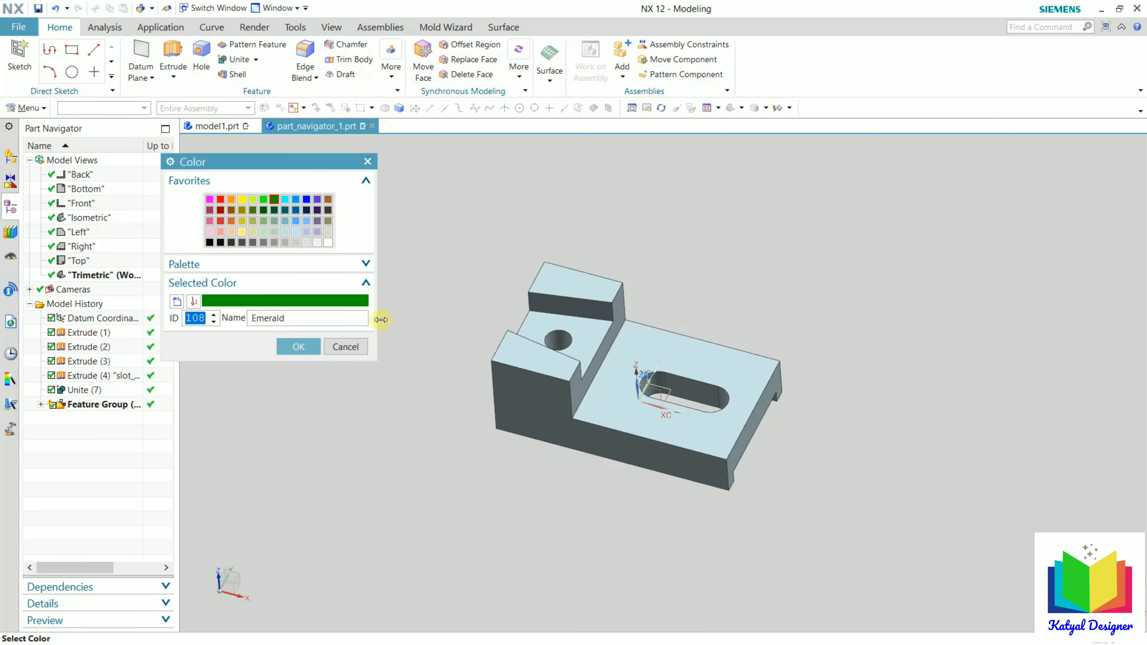
pyautogui.click(334, 347)
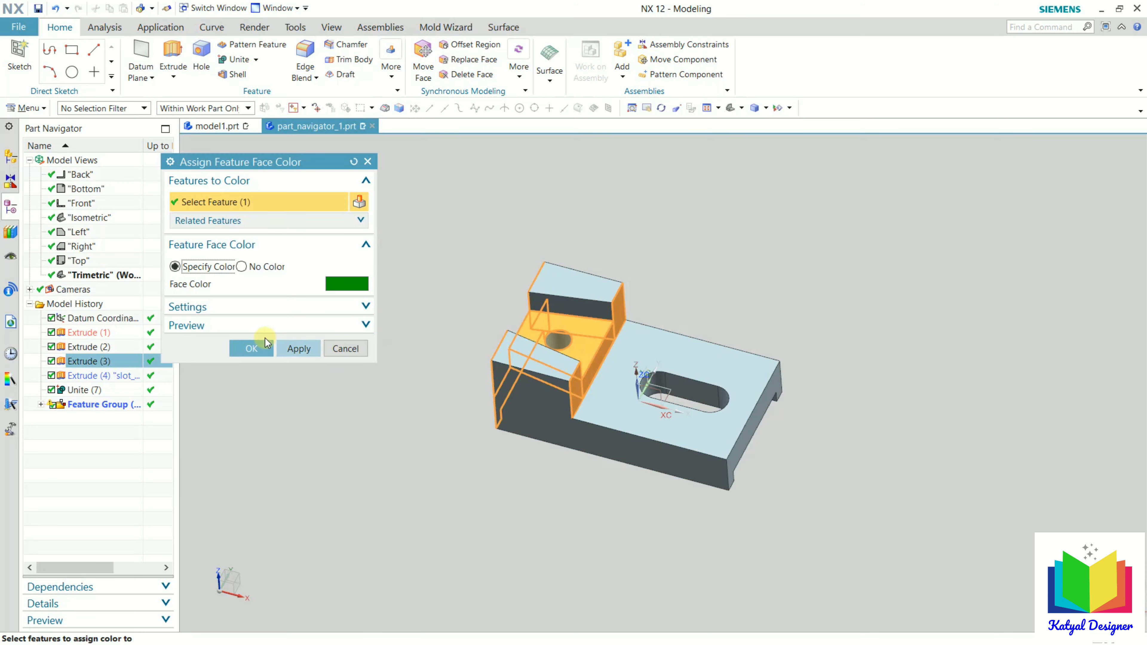
pyautogui.click(344, 349)
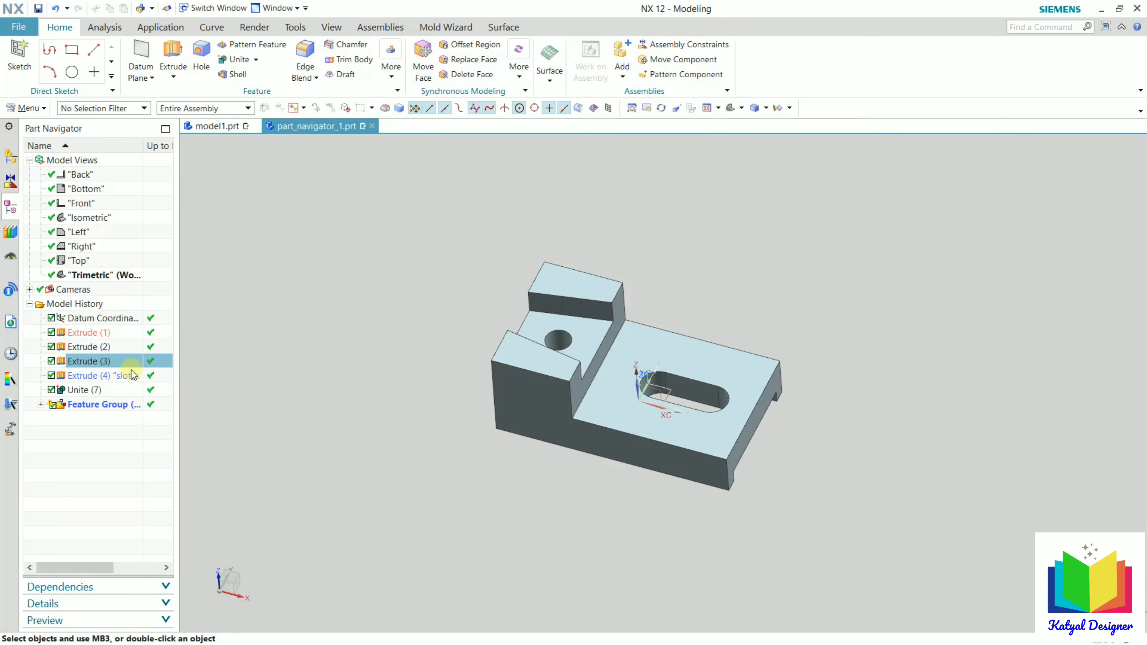
# Review the information report for Extrude (3), including its parents, children and expressions, and close the report
pyautogui.rightClick(93, 362)
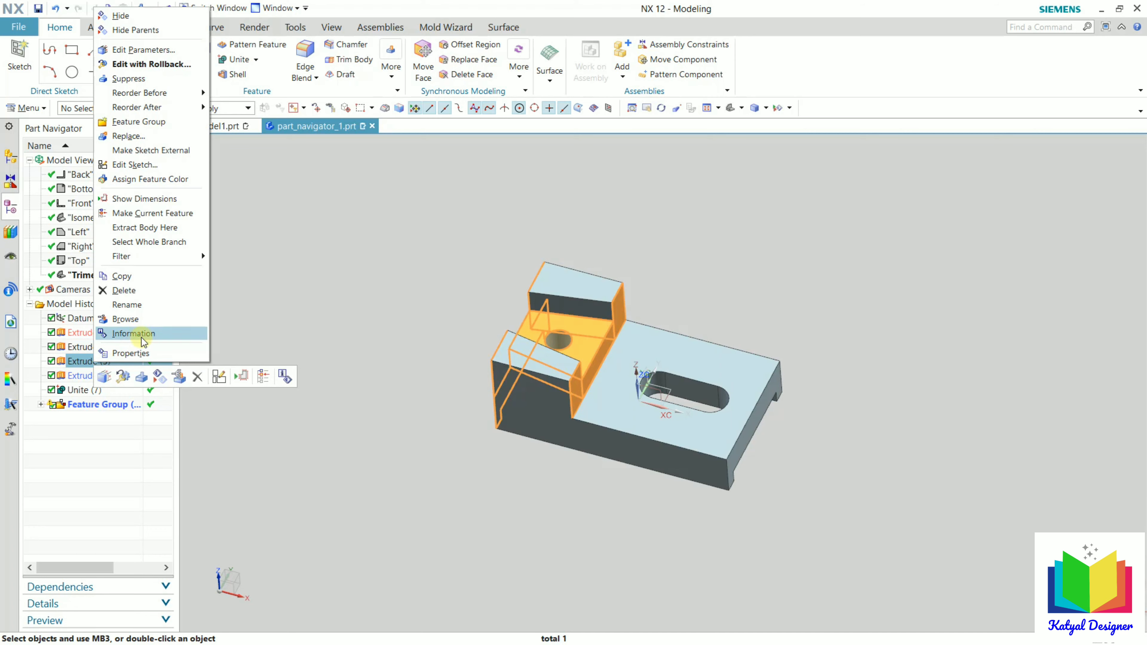
pyautogui.click(133, 333)
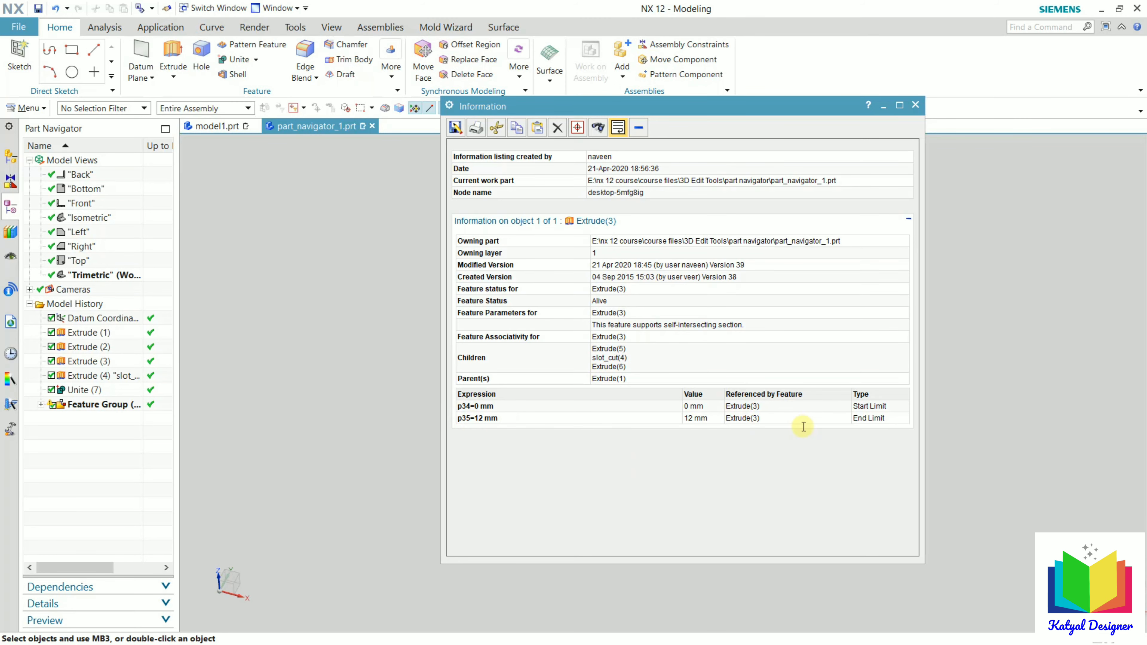
pyautogui.click(915, 105)
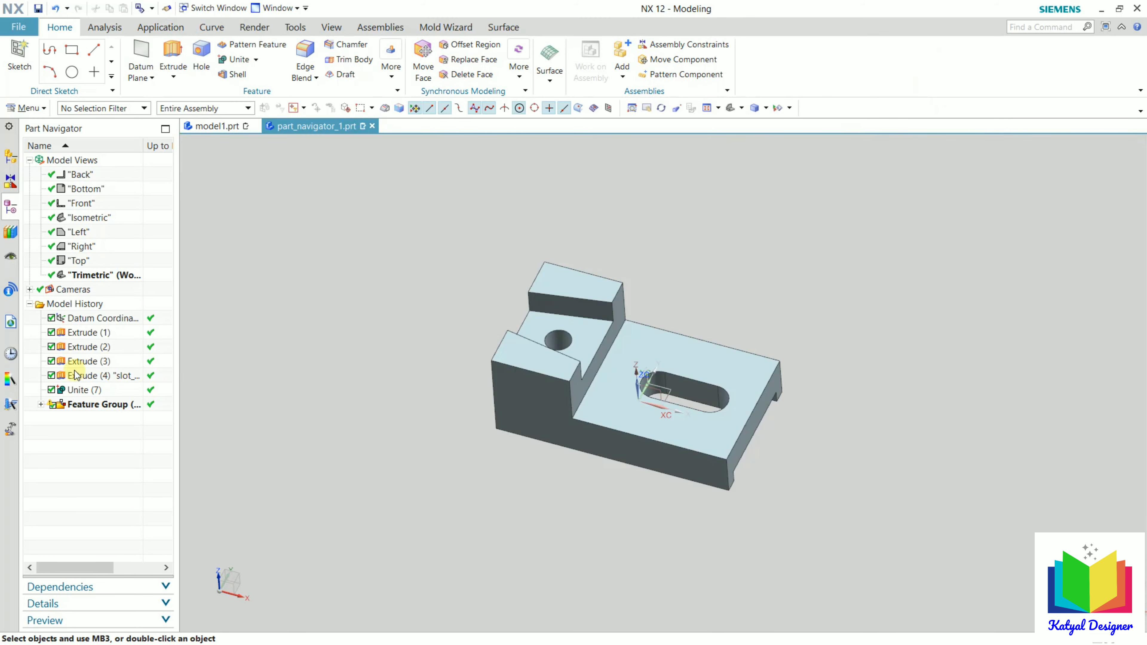
# Inspect the attributes and general properties of the slot_cut feature, and close its properties without changes
pyautogui.click(88, 375)
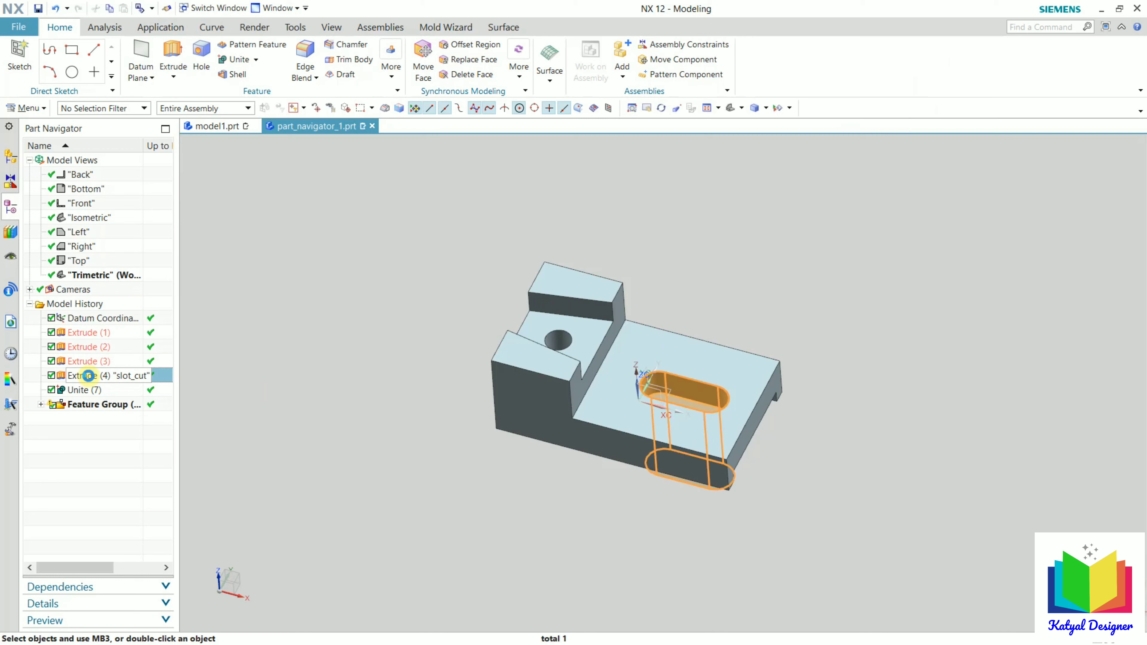
pyautogui.rightClick(88, 376)
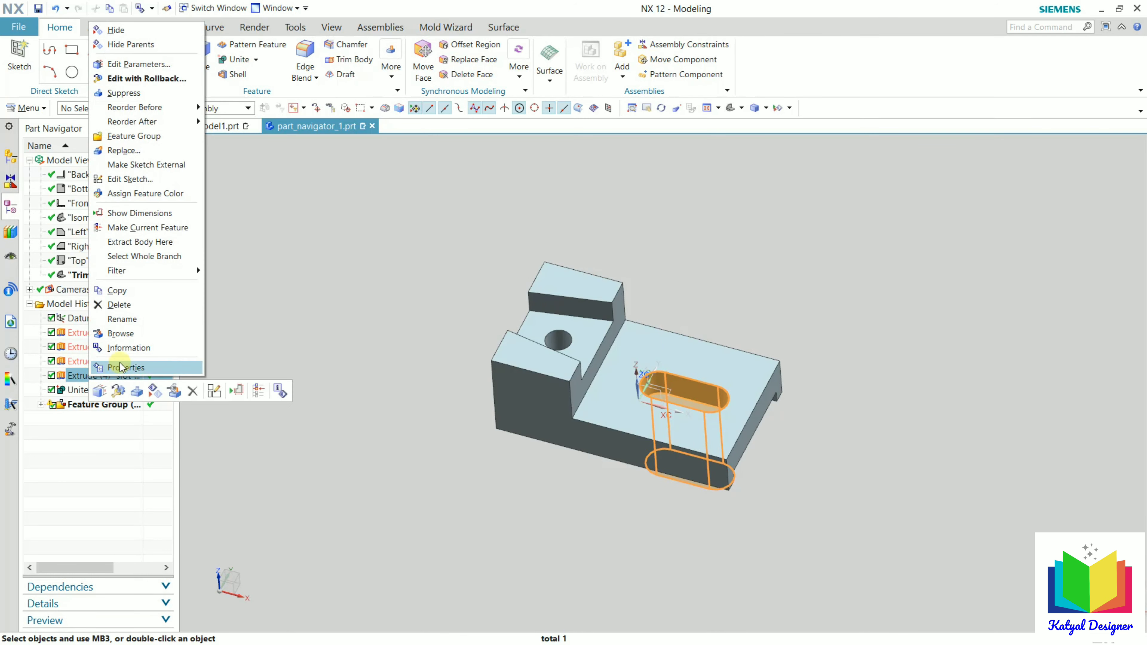
pyautogui.click(149, 367)
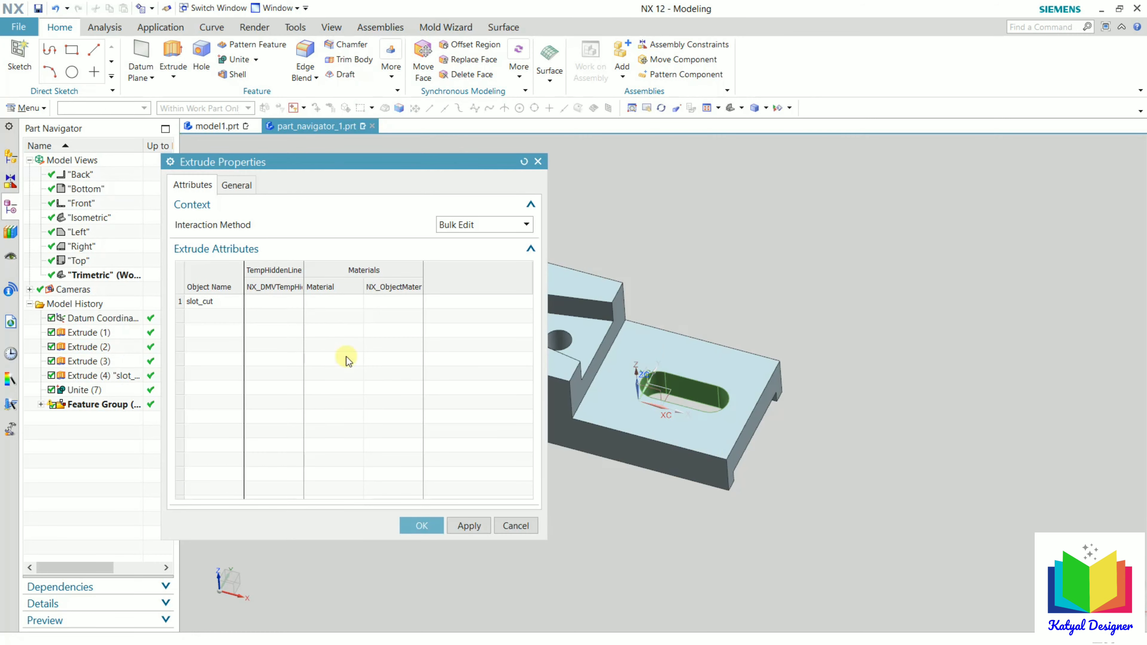
pyautogui.click(238, 184)
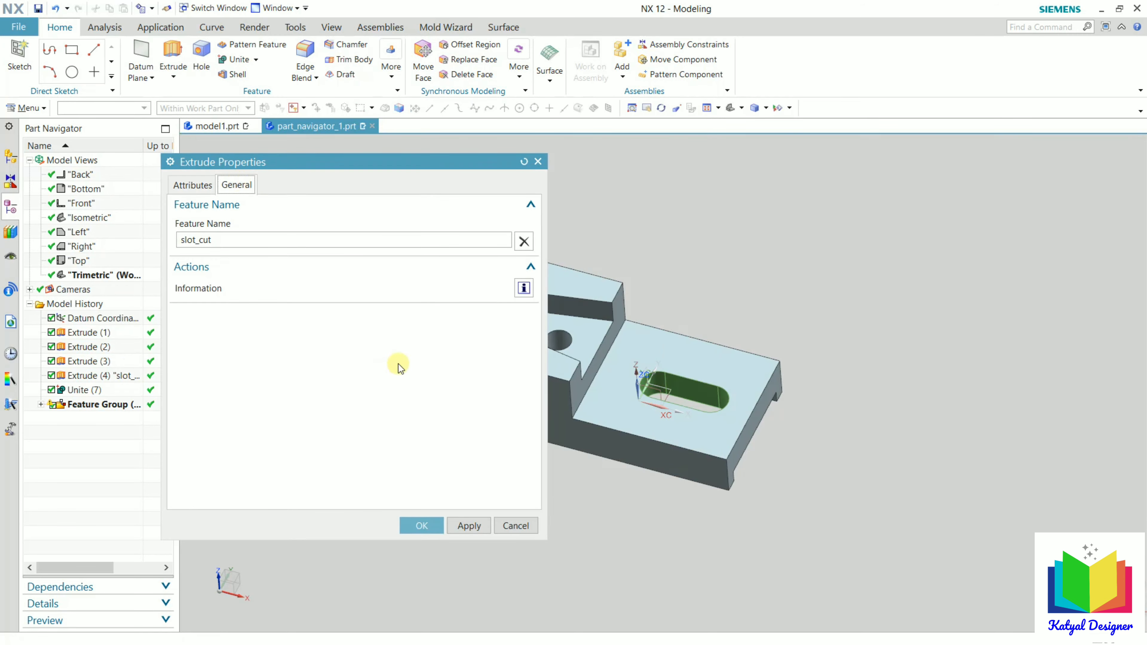
pyautogui.click(515, 525)
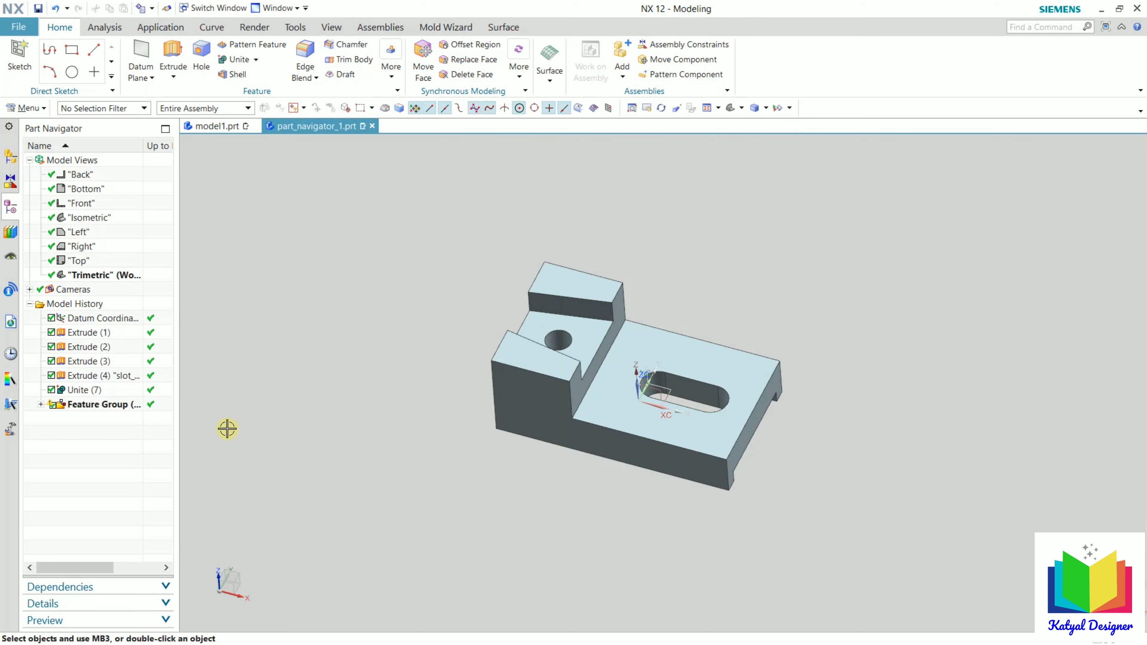
# Review the commands available for Extrude (3) in the model history
pyautogui.click(77, 361)
pyautogui.rightClick(78, 361)
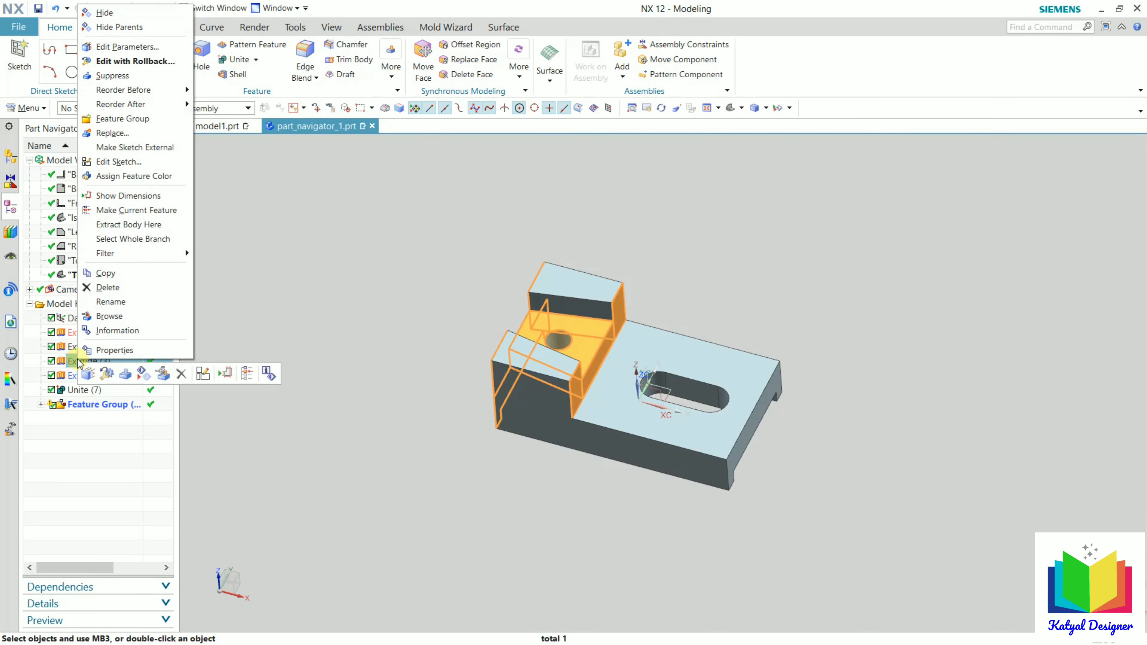